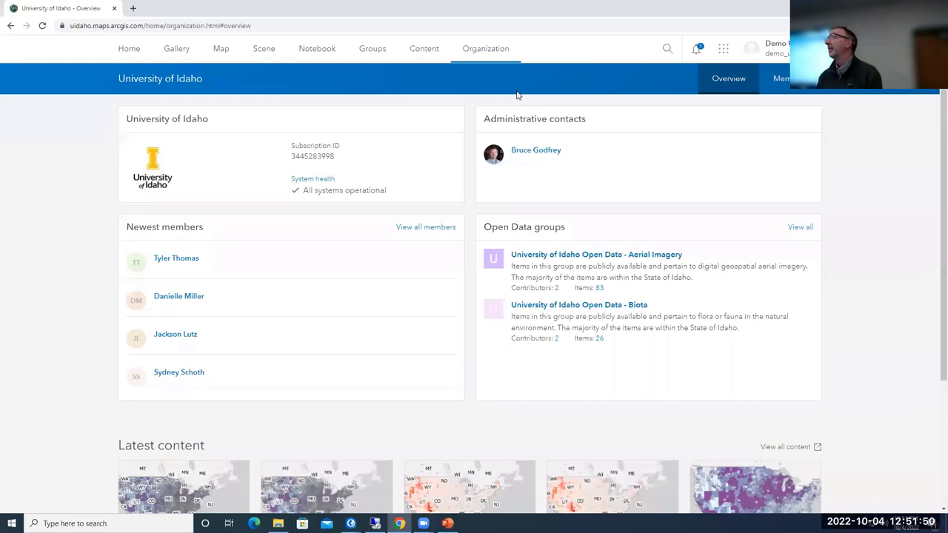
Look over the organization's home page with its featured items, and browse the University of Idaho gallery
left_click(130, 46)
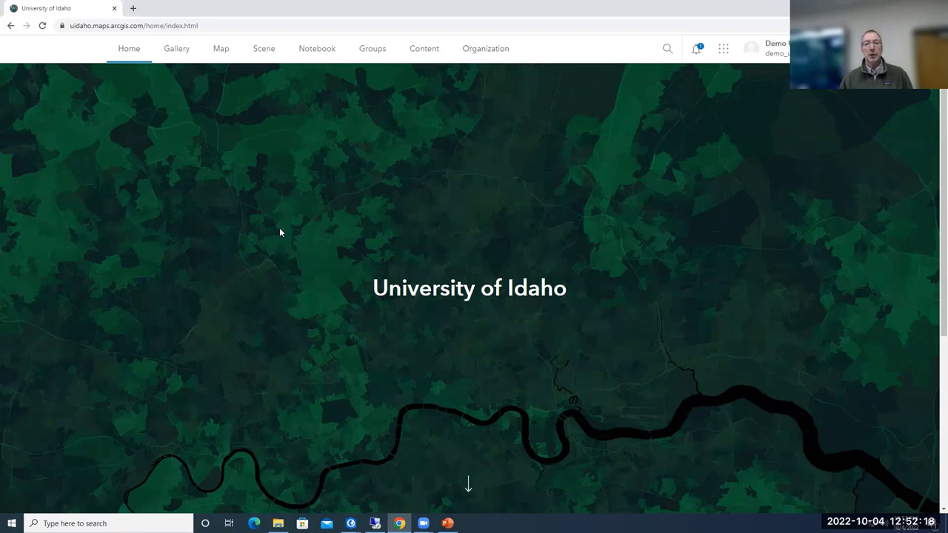
scroll(300, 236, "down", 5)
scroll(302, 236, "up", 5)
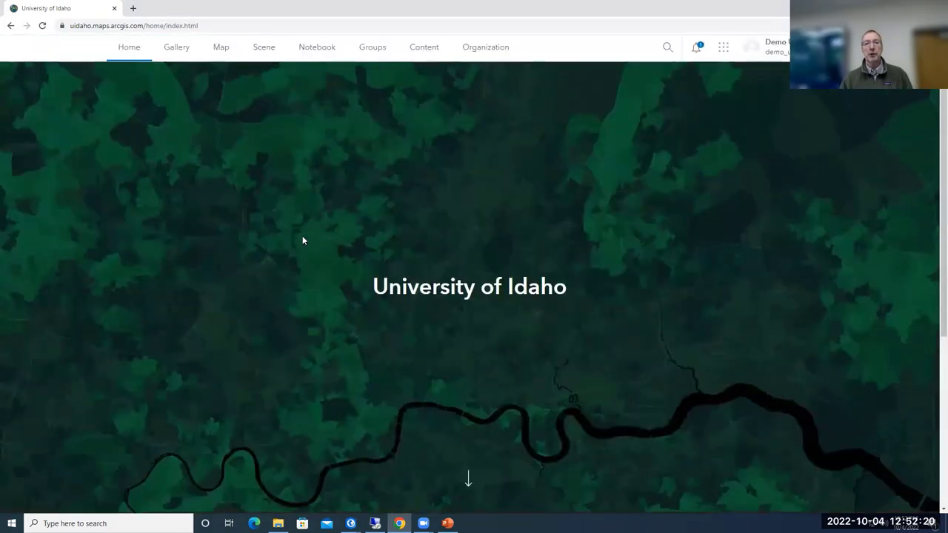
scroll(304, 241, "down", 5)
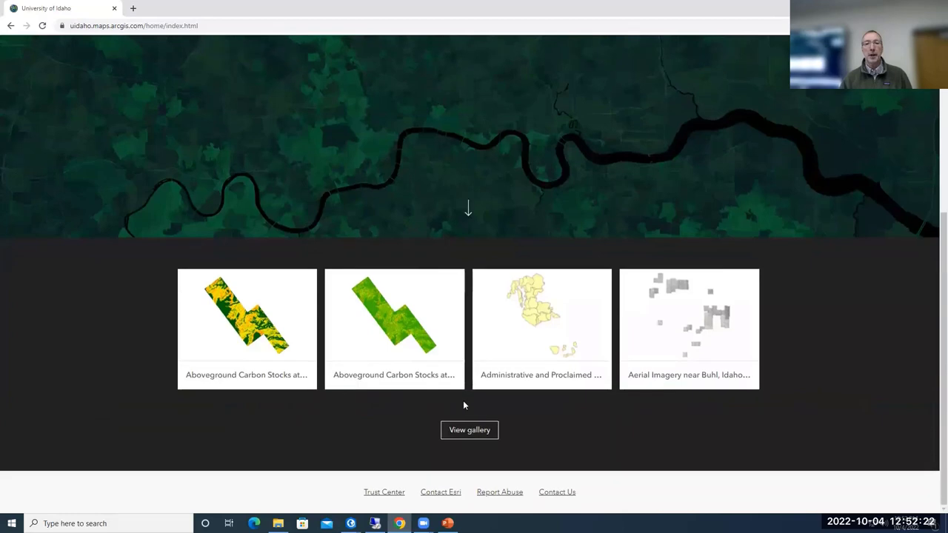
scroll(453, 399, "up", 5)
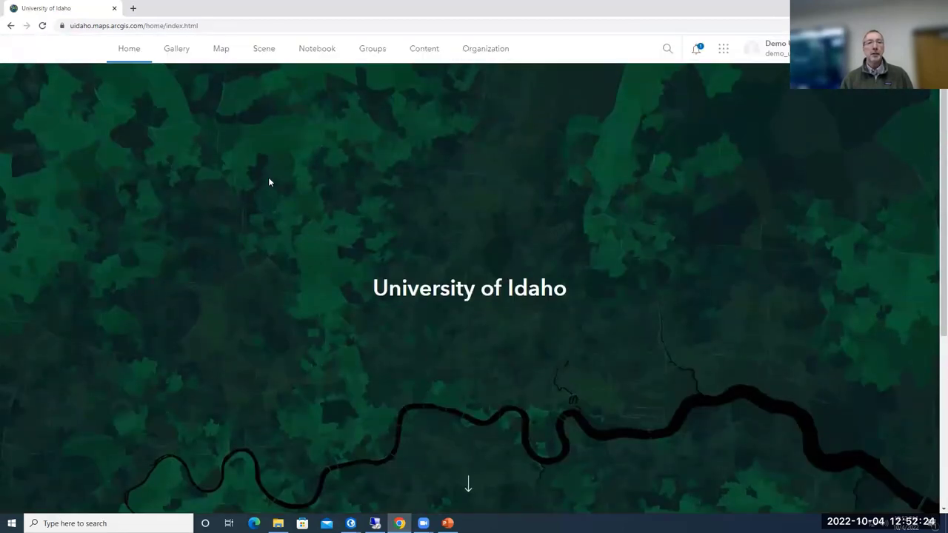
left_click(176, 50)
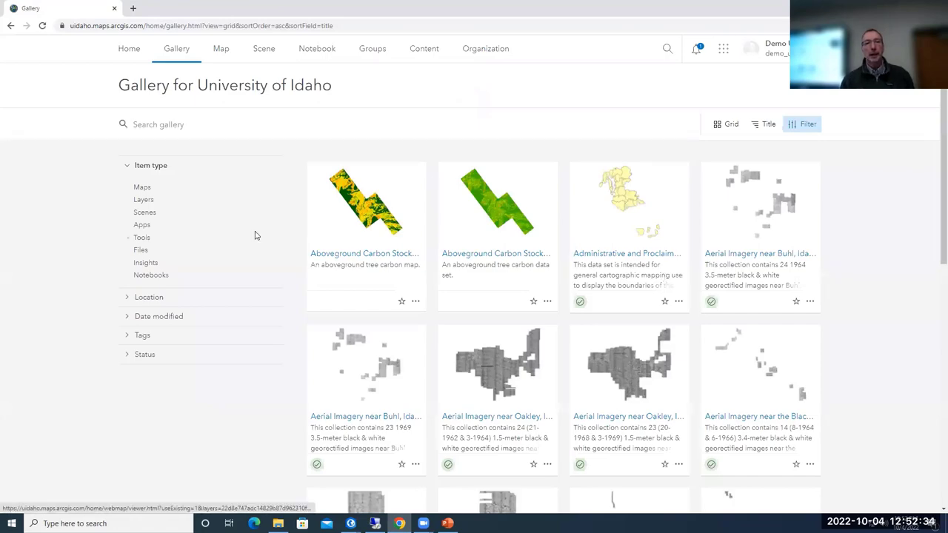
scroll(292, 288, "down", 5)
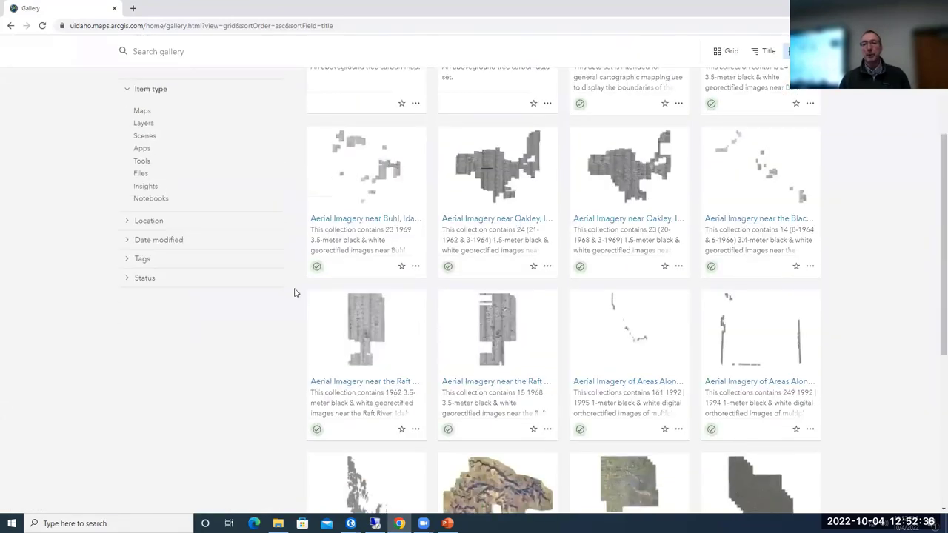
scroll(292, 295, "up", 5)
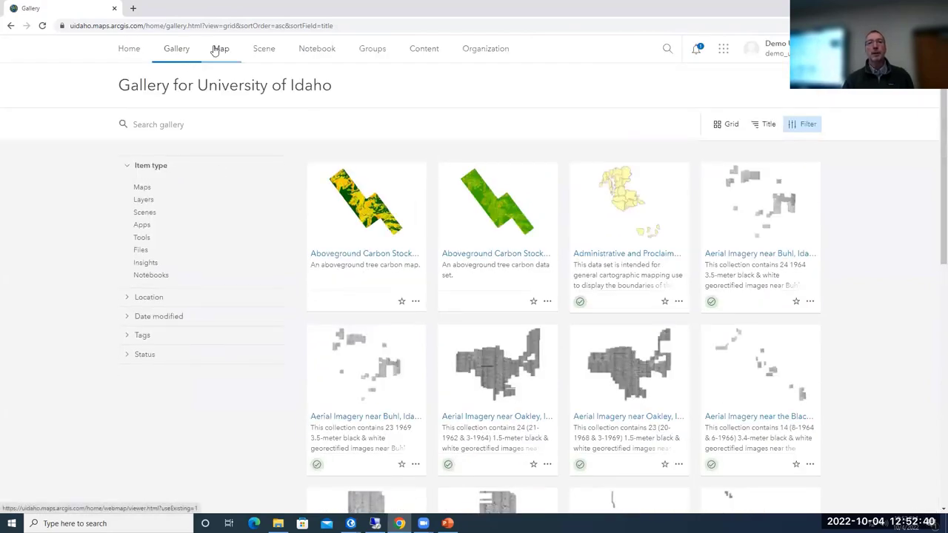
Review the organization's overview page, including its open data groups and latest content
left_click(488, 56)
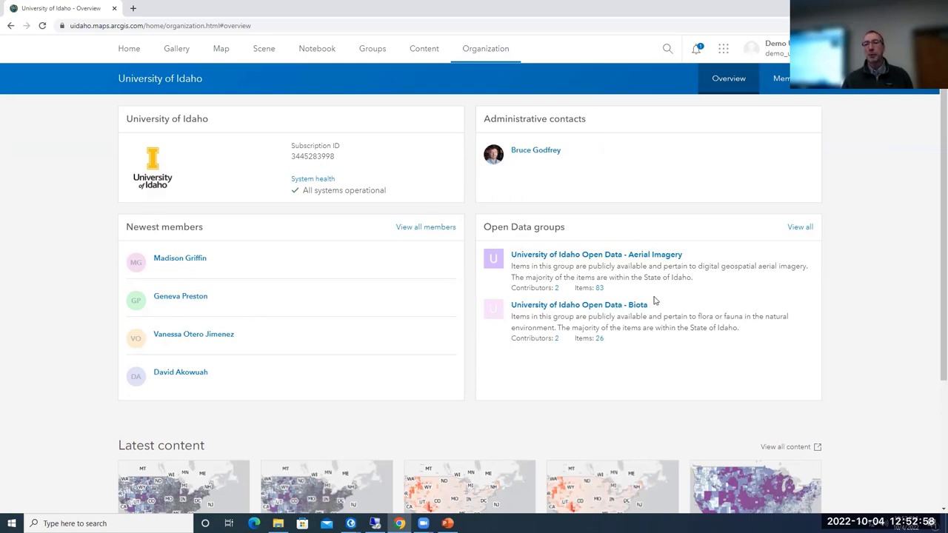
scroll(687, 306, "down", 2)
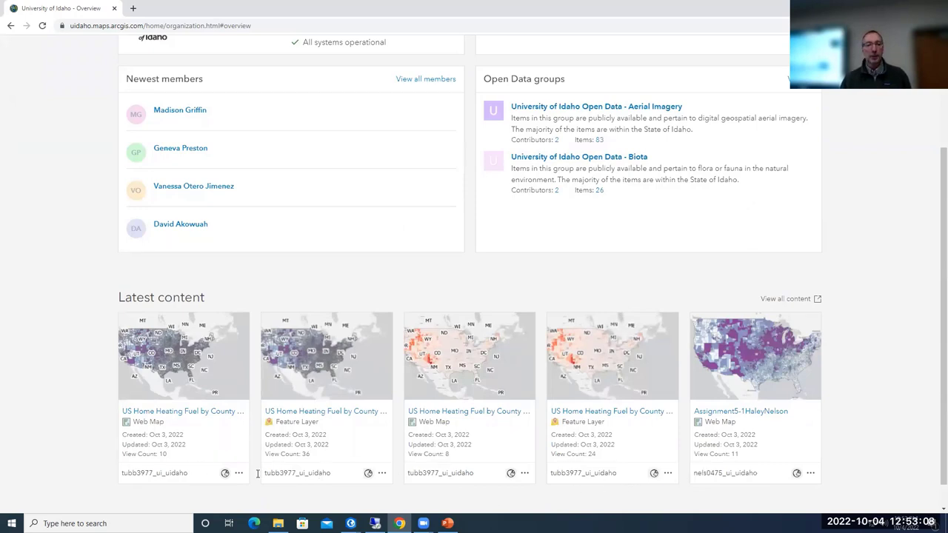
scroll(315, 464, "up", 2)
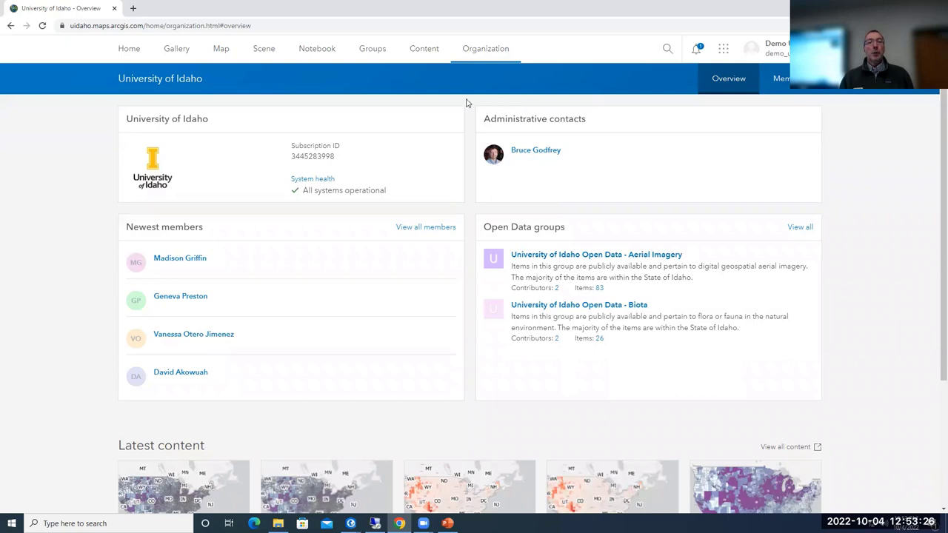
Create a folder named workshop_demo in the account's own content
left_click(428, 56)
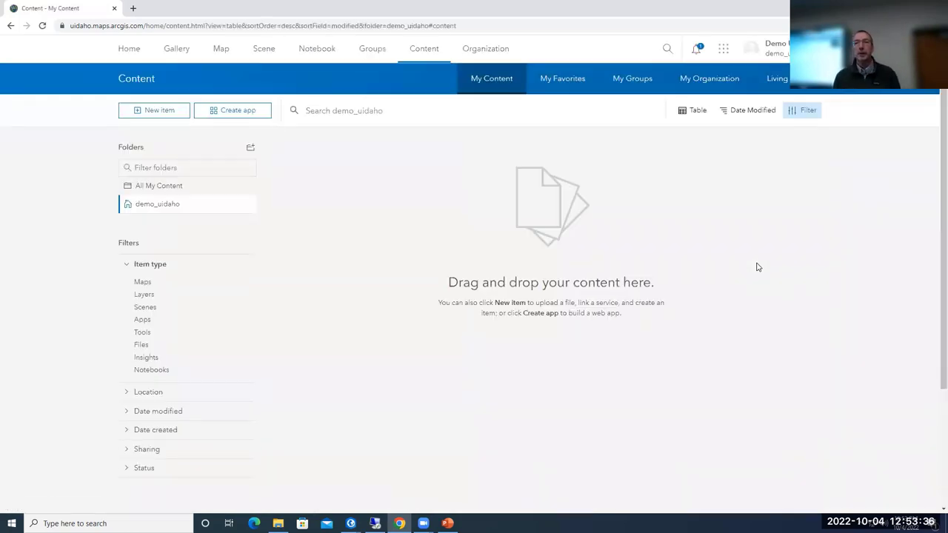
left_click(178, 191)
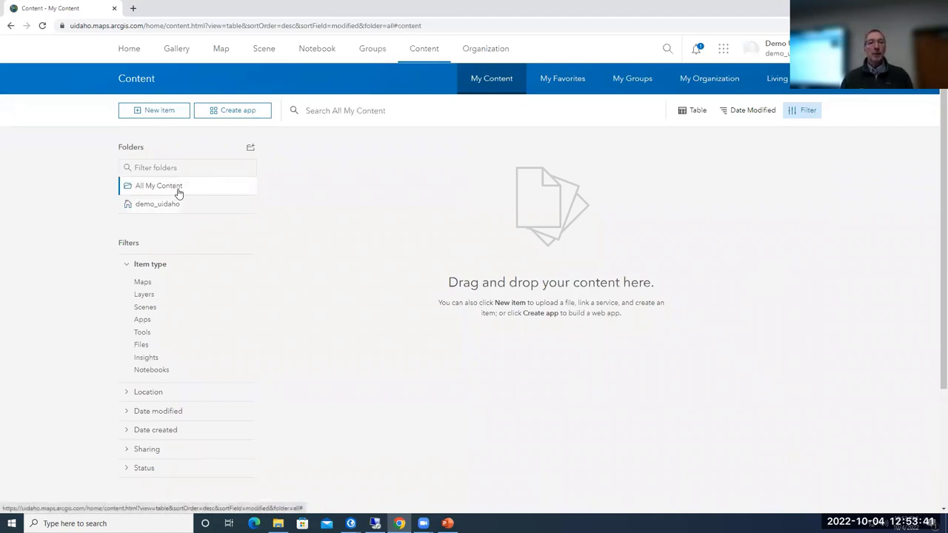
left_click(250, 150)
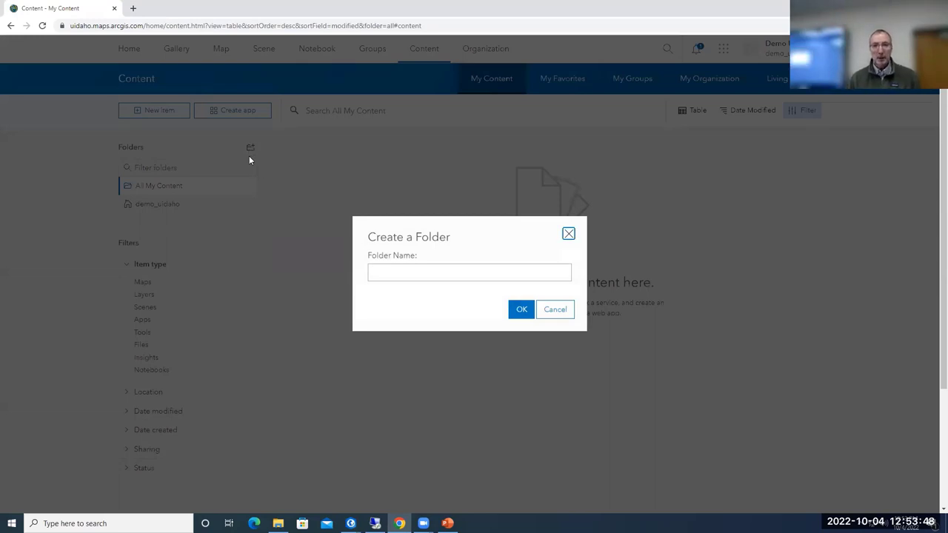
left_click(420, 273)
type("work")
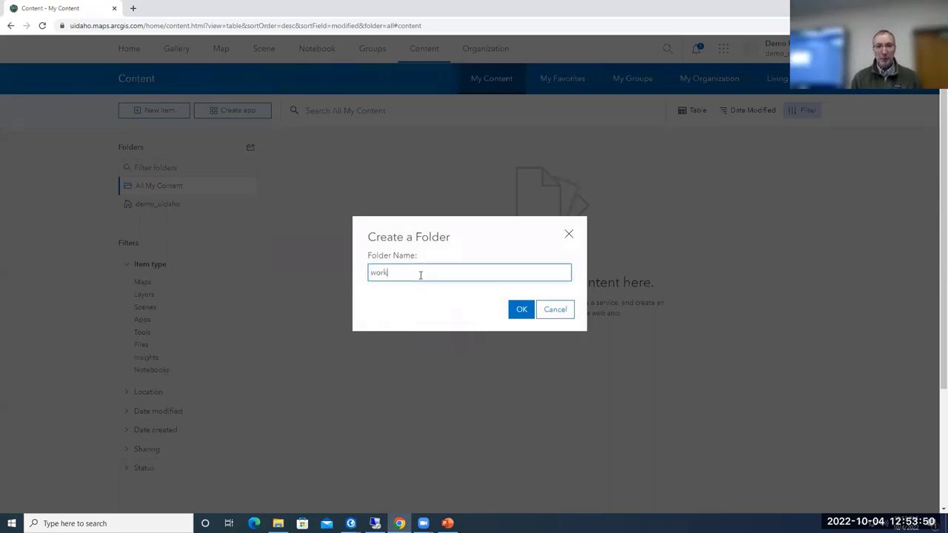
type("sho0p")
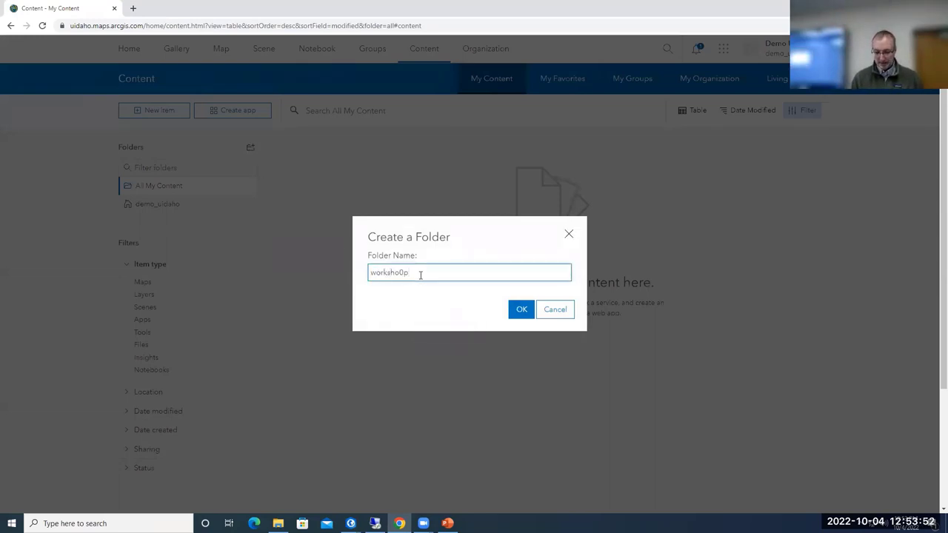
key("BackSpace")
key("BackSpace")
type("p_dem")
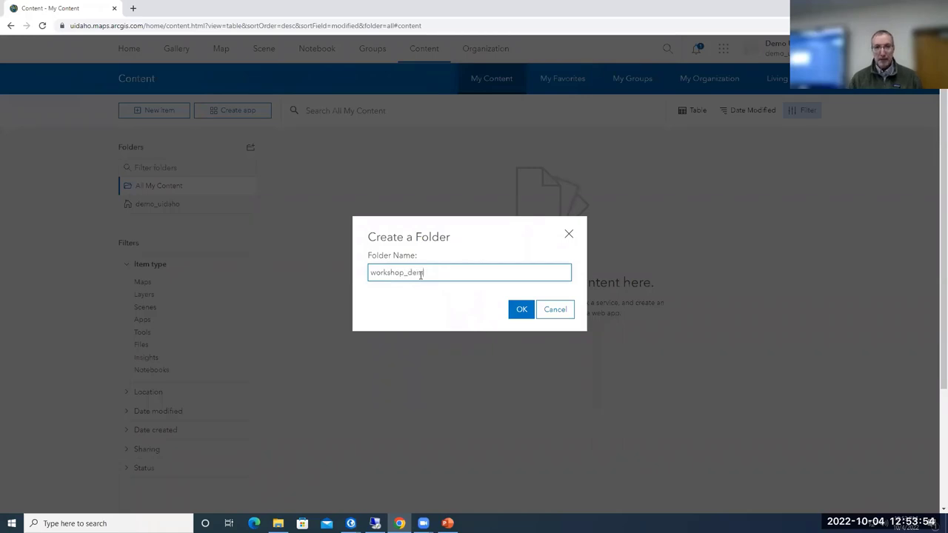
type("o")
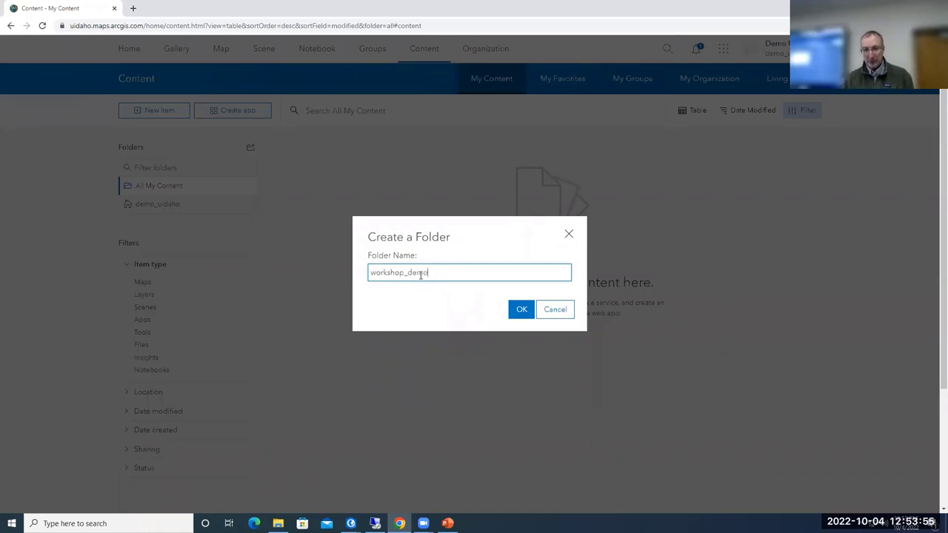
left_click(519, 309)
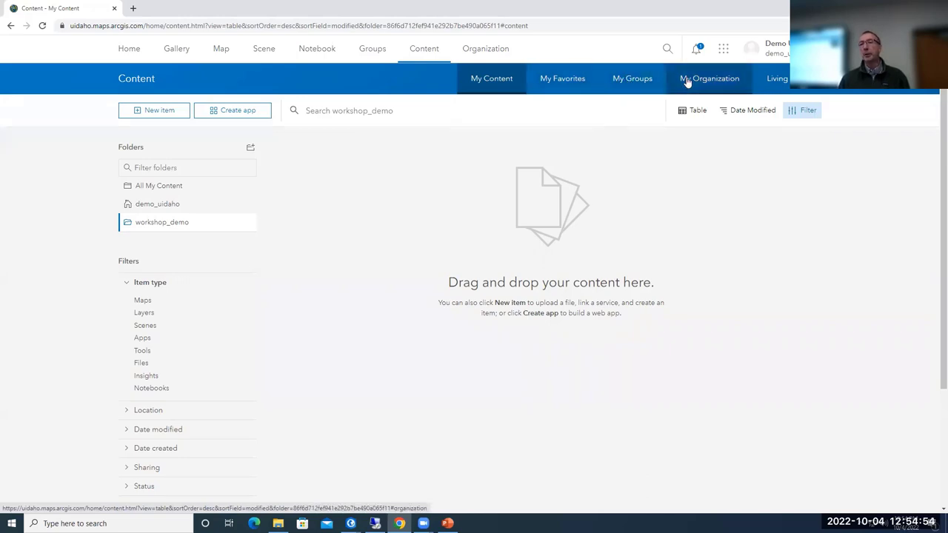
View the Living Atlas content collection and return to the account's own content
left_click(778, 79)
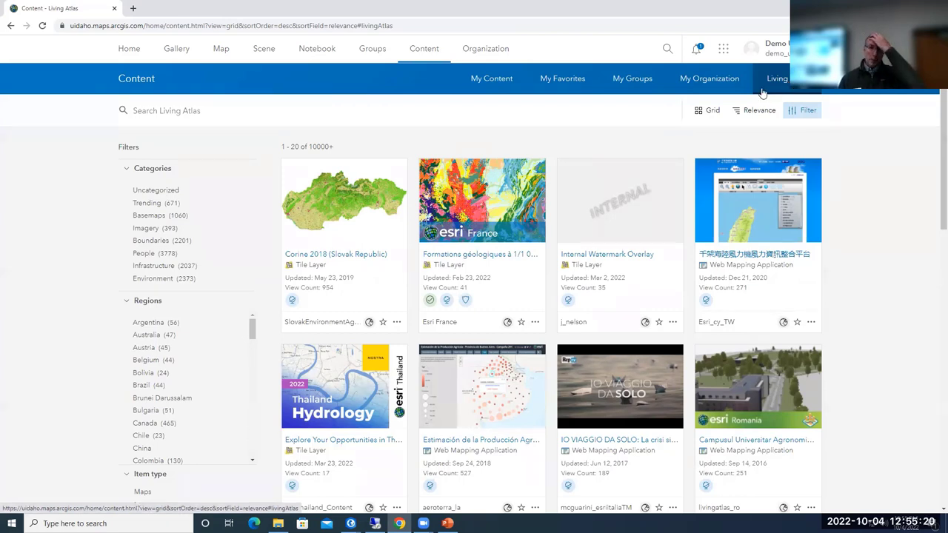
left_click(493, 79)
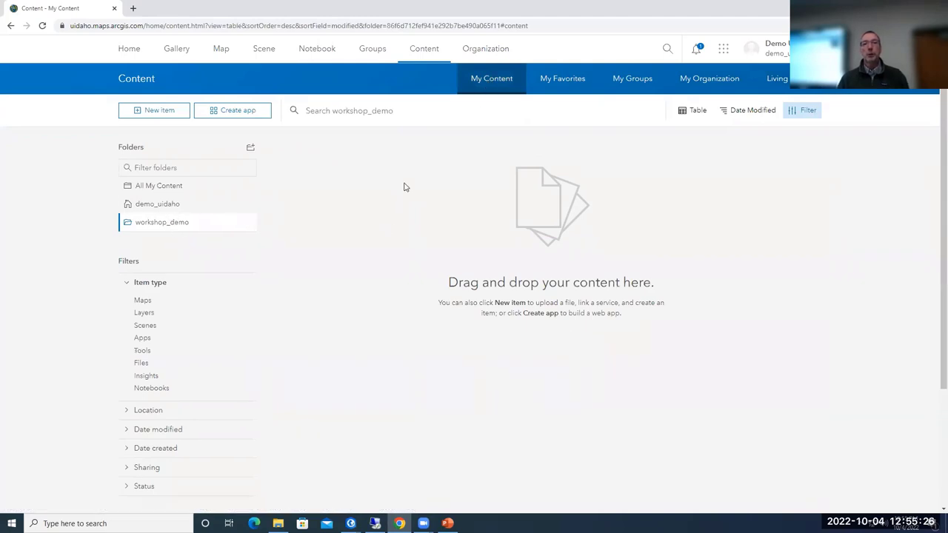
Start a new group and name it workshop_group
left_click(374, 51)
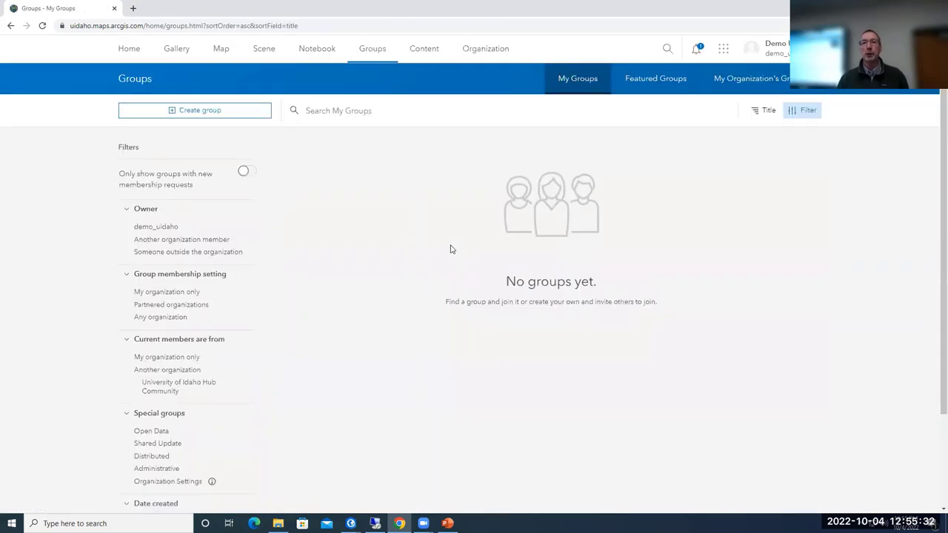
left_click(204, 114)
left_click(320, 172)
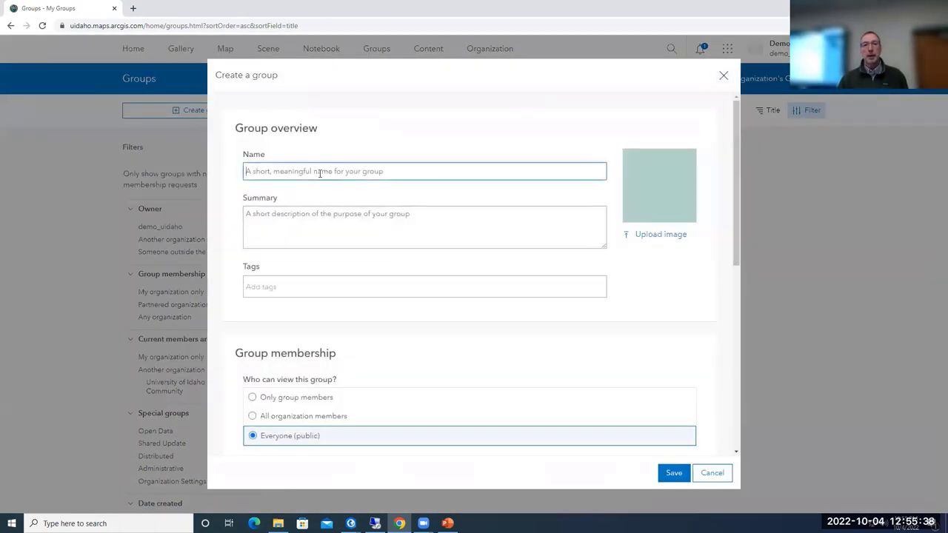
type("work")
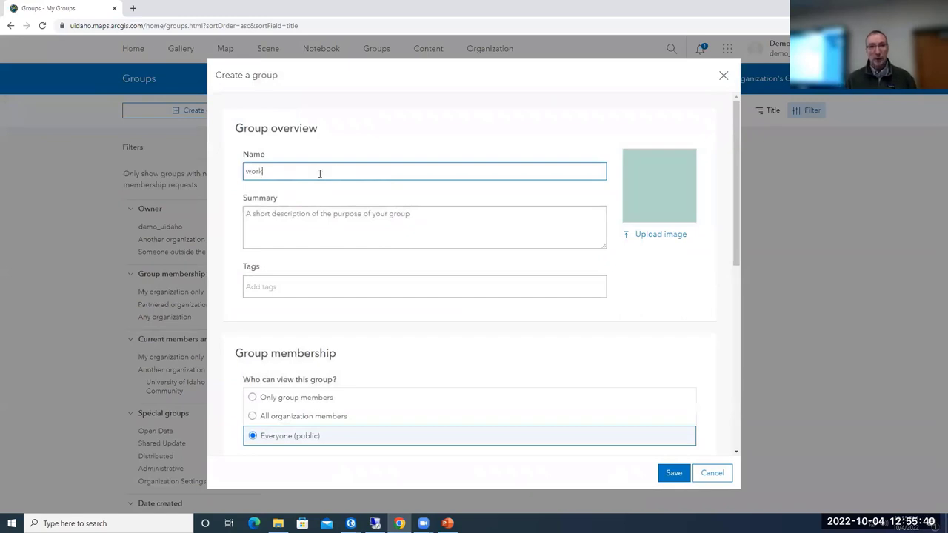
type("shop")
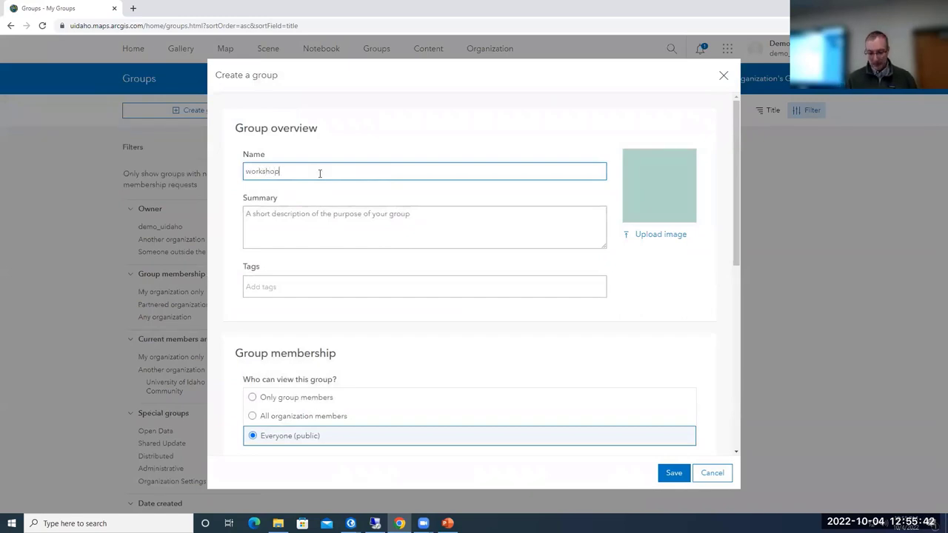
type("_group")
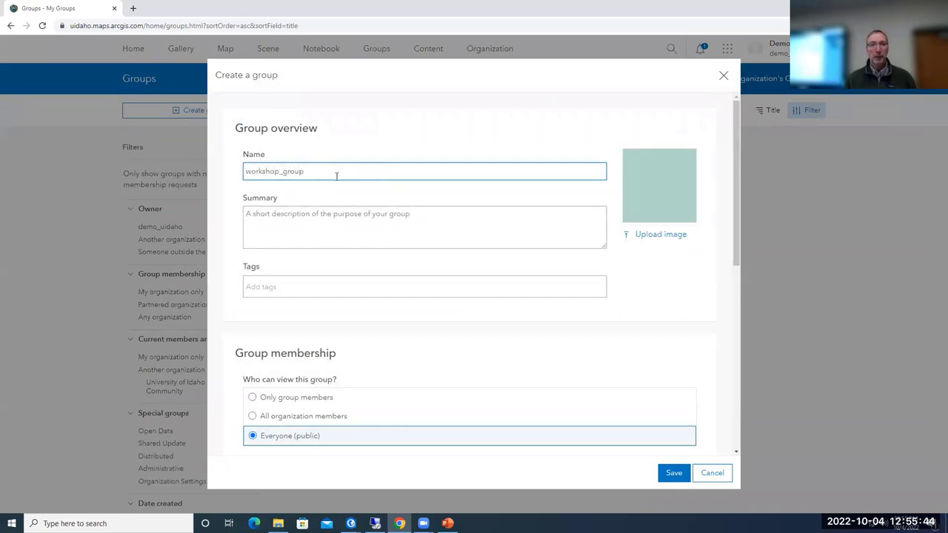
Review the new group's membership and shared update options, leave summary and tags empty, and save it with the default settings
left_click(325, 232)
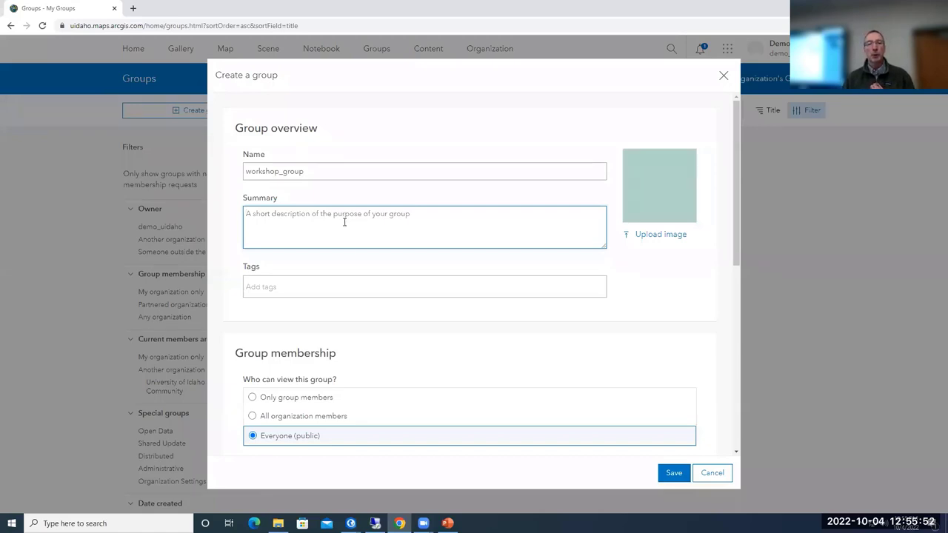
left_click(320, 284)
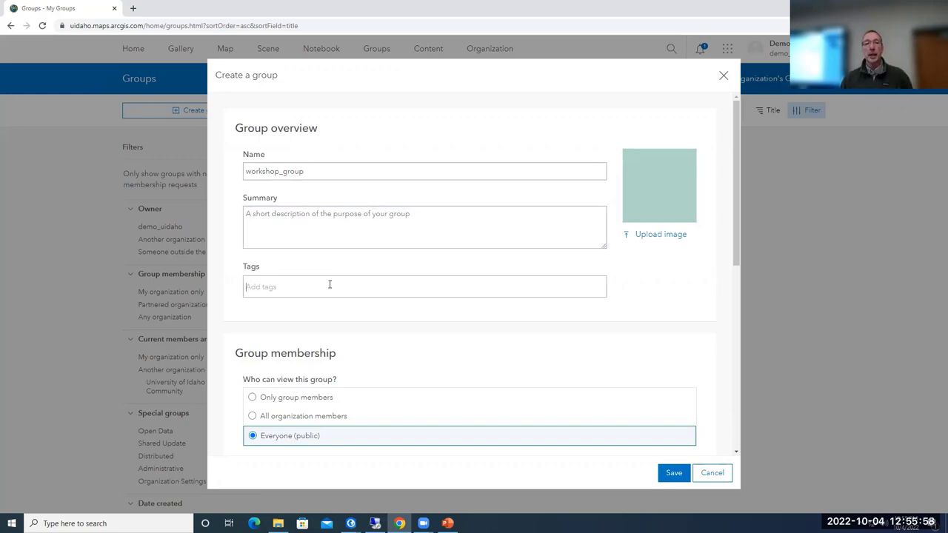
scroll(329, 284, "down", 3)
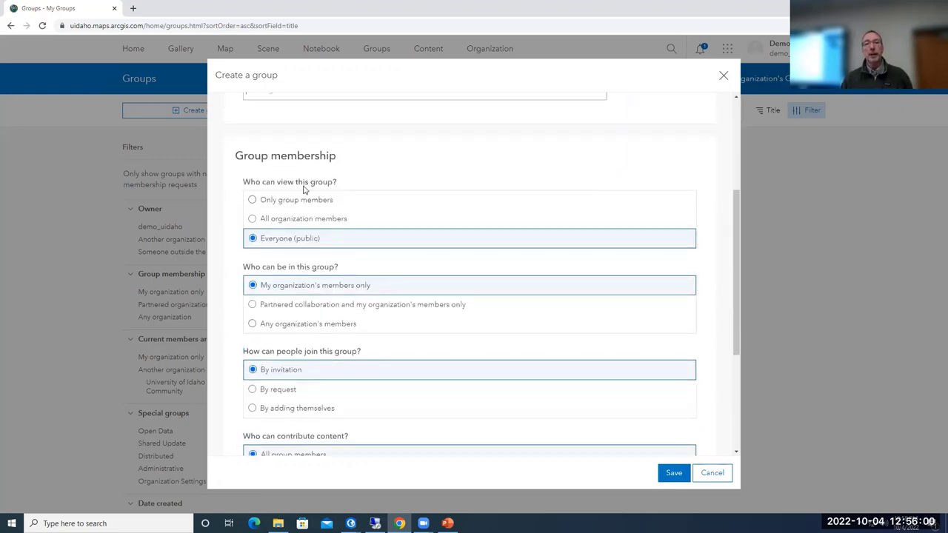
scroll(413, 223, "down", 3)
scroll(412, 222, "up", 5)
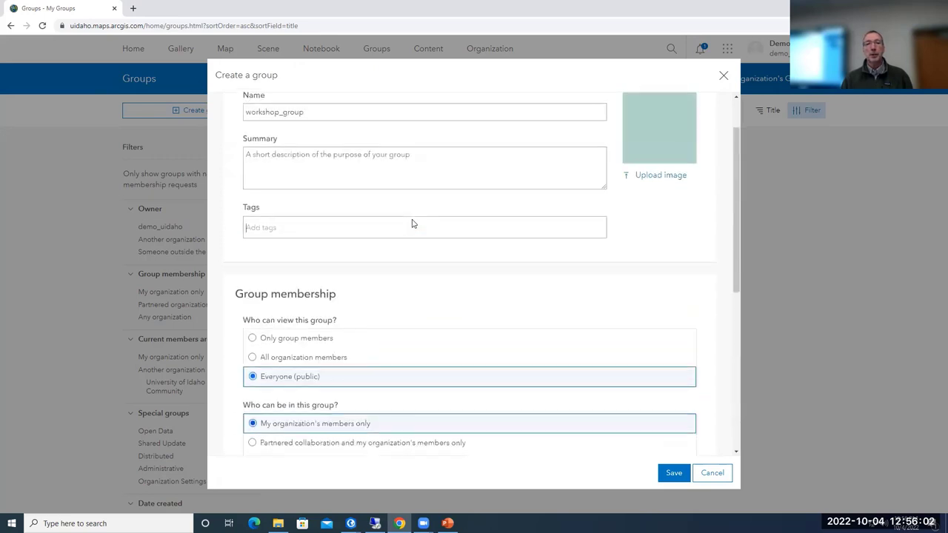
scroll(310, 207, "down", 3)
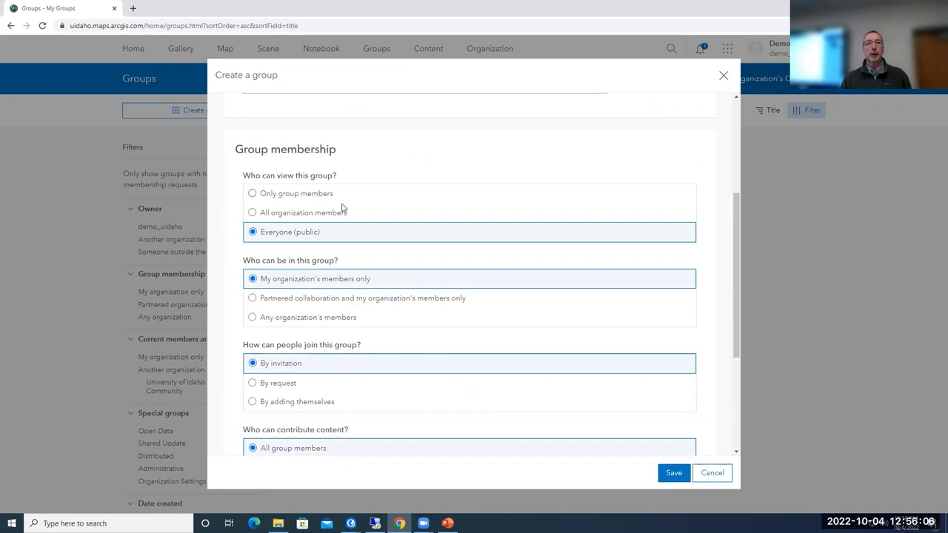
scroll(441, 229, "down", 1)
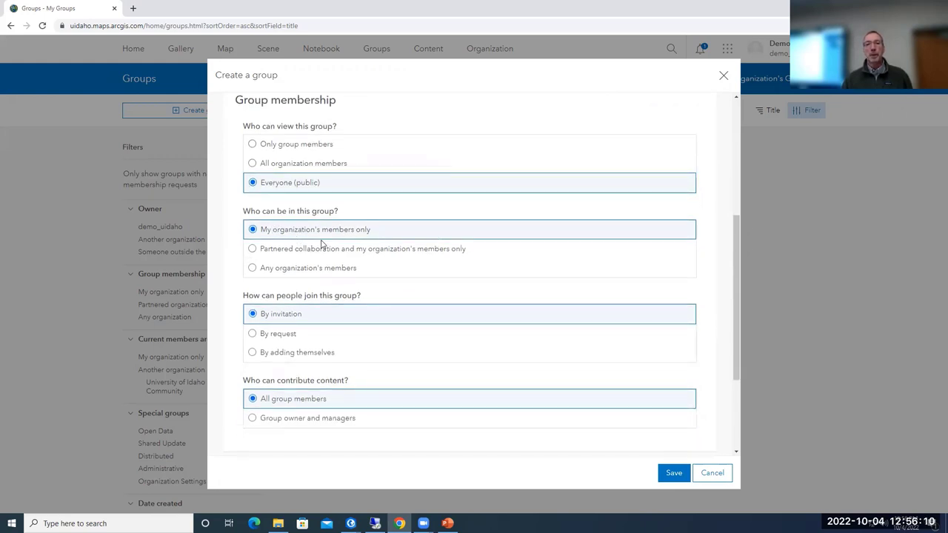
scroll(380, 252, "down", 1)
scroll(379, 252, "down", 1)
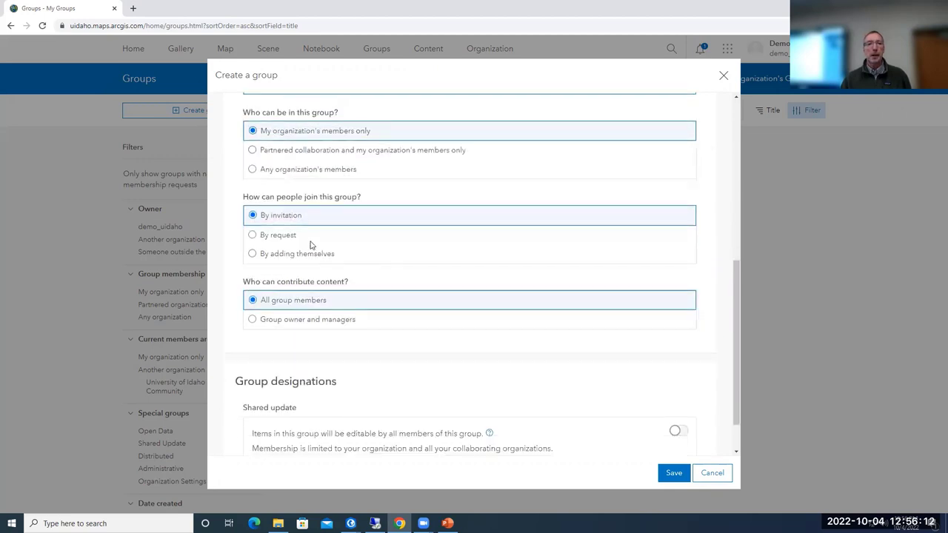
scroll(312, 249, "down", 1)
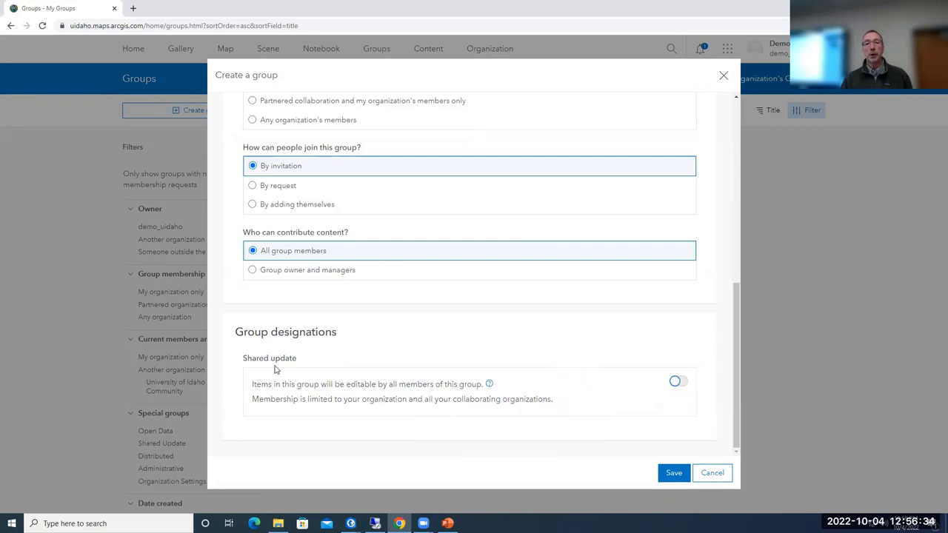
left_click(673, 473)
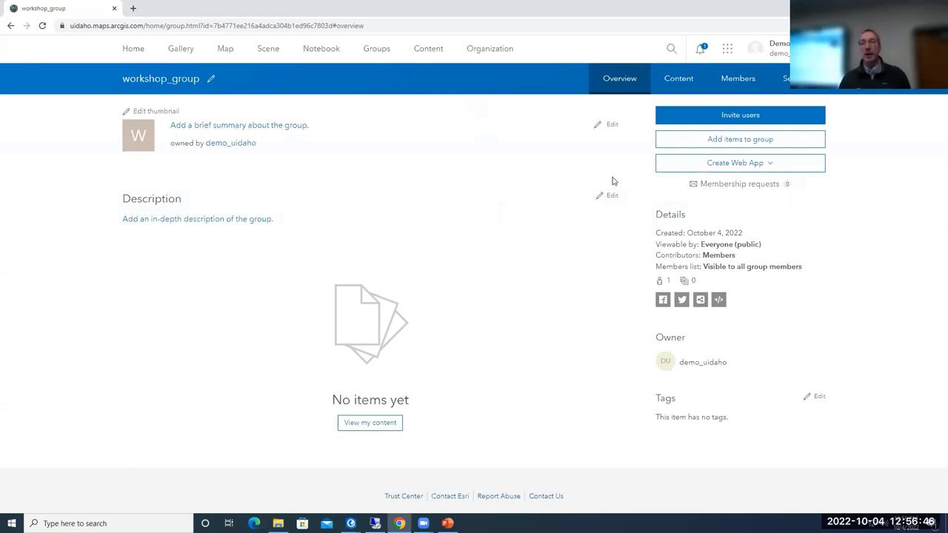
Open the member list of workshop_group
left_click(744, 84)
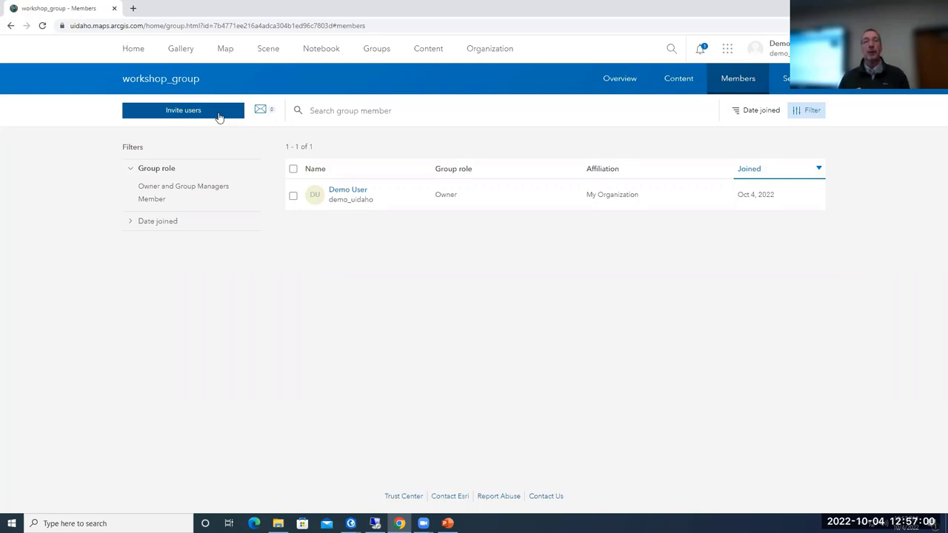
Review workshop_group's overview and its delete protection, membership and content settings, and return to the list of own groups
left_click(631, 79)
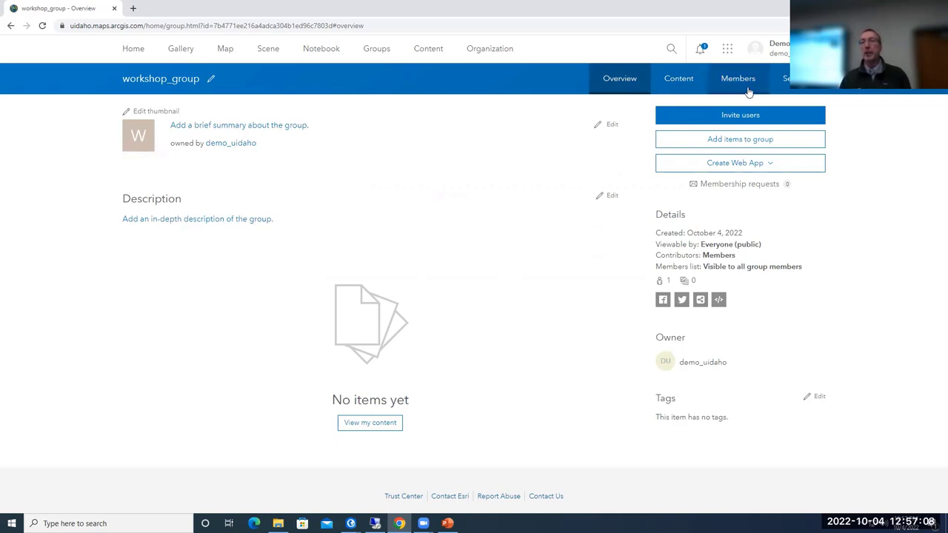
left_click(783, 88)
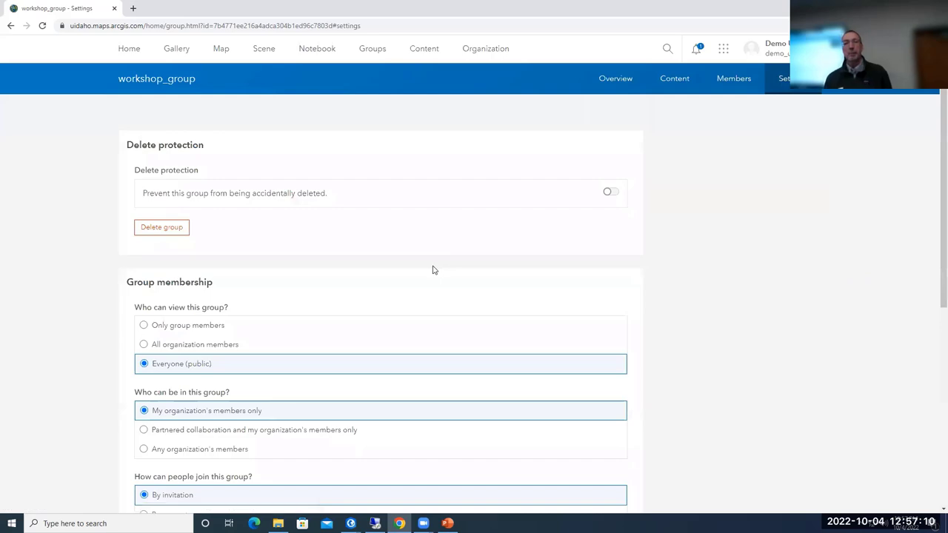
scroll(433, 269, "down", 5)
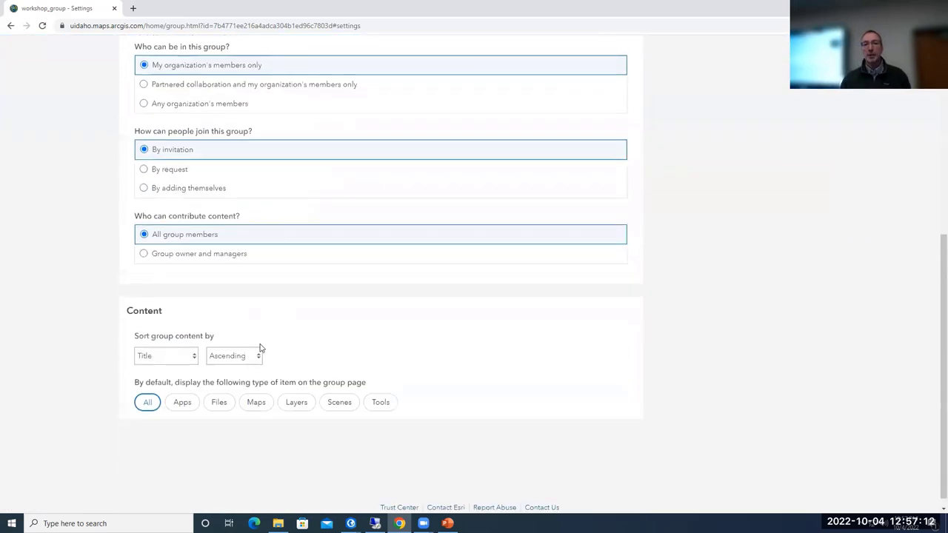
scroll(262, 343, "up", 5)
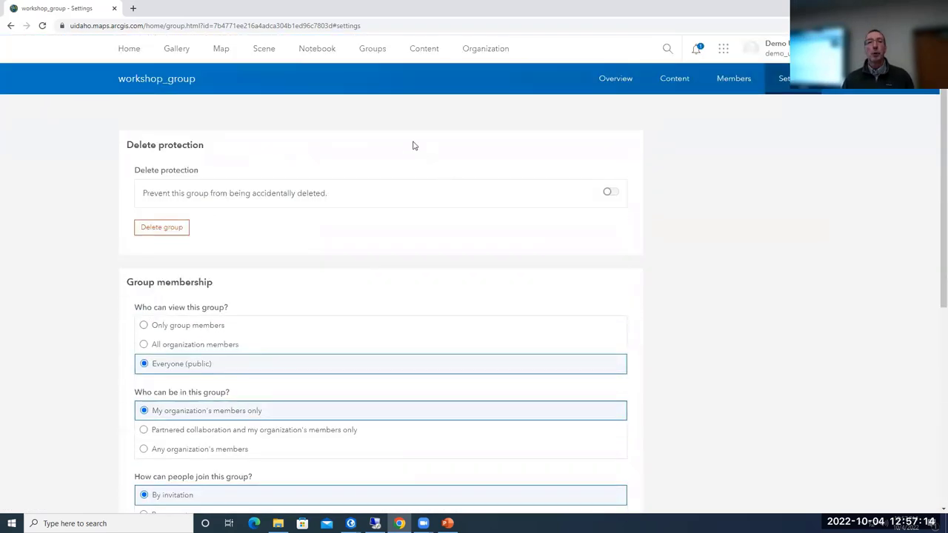
left_click(372, 48)
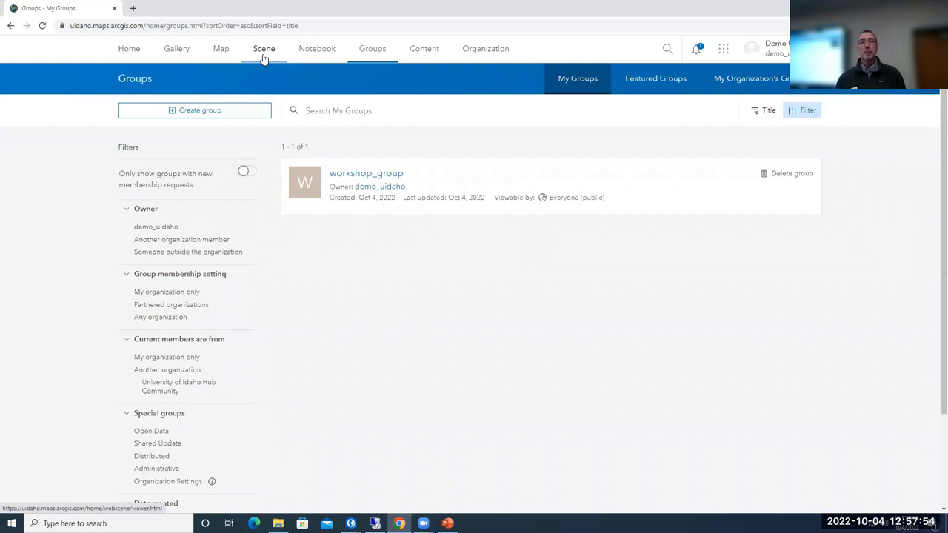
Open a new map in Map Viewer Classic, look over its options for adding layers, and switch to the new Map Viewer
left_click(220, 50)
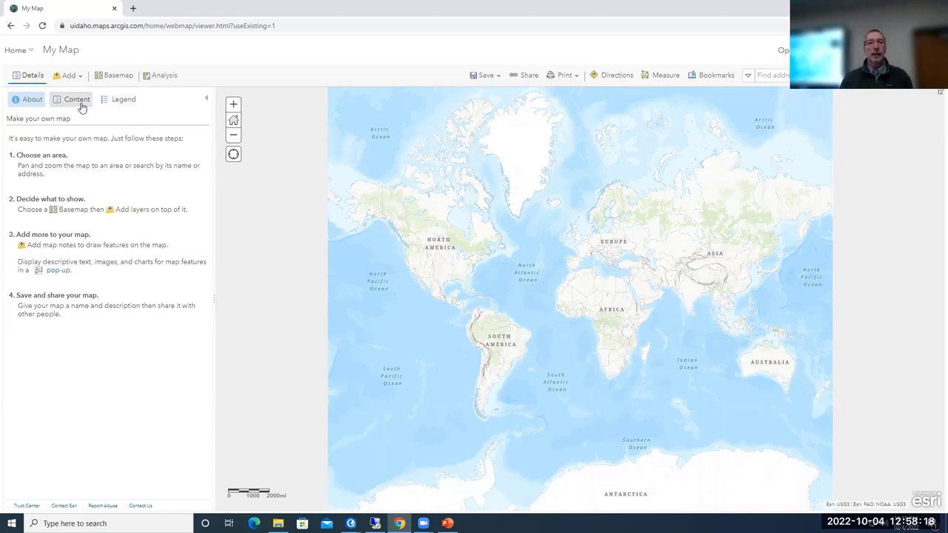
left_click(74, 79)
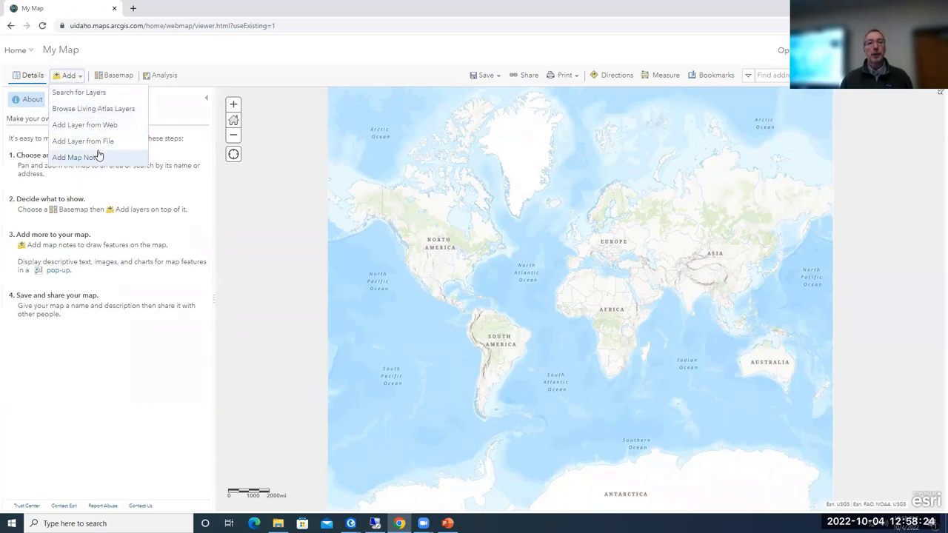
left_click(116, 52)
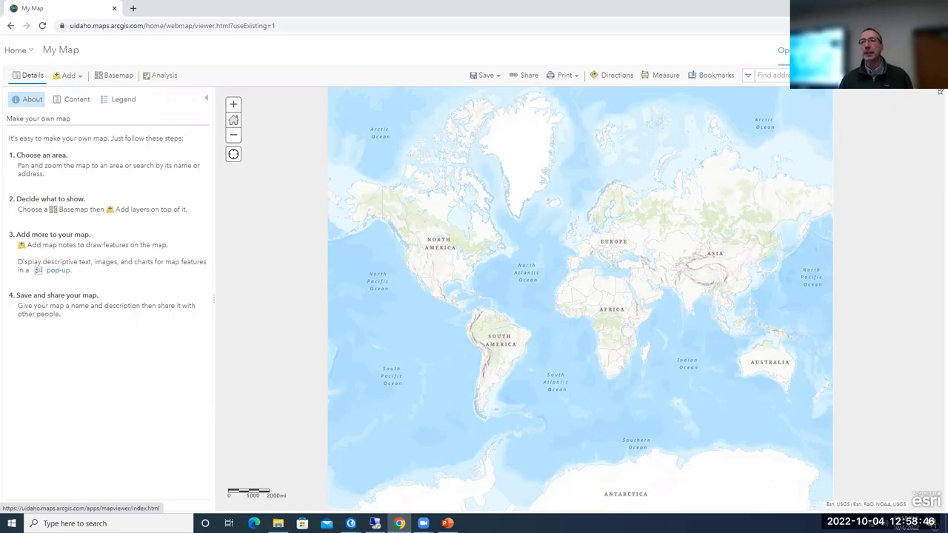
left_click(782, 49)
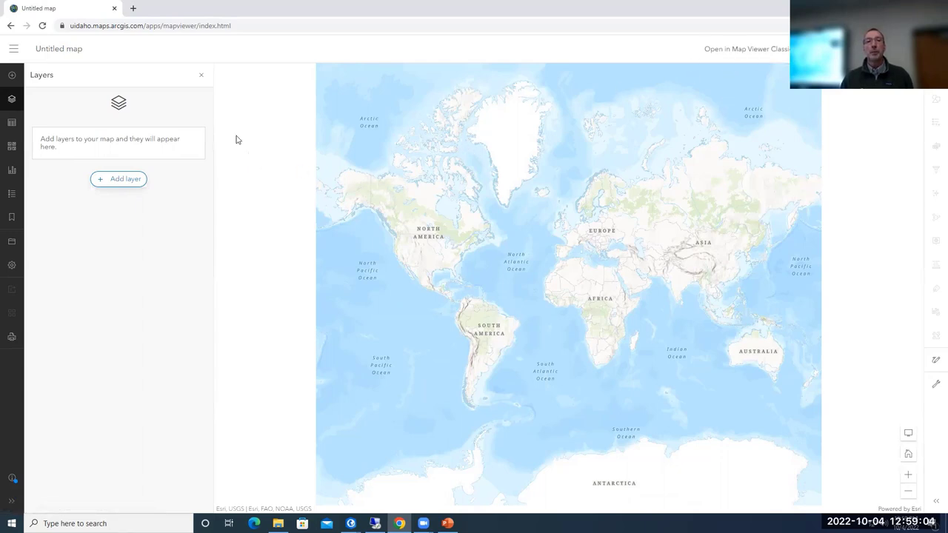
left_click(747, 51)
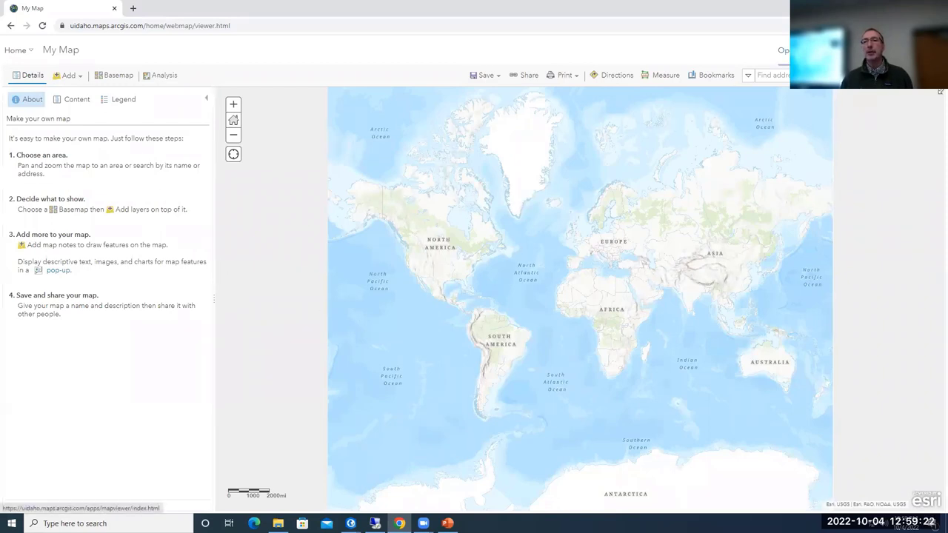
left_click(783, 49)
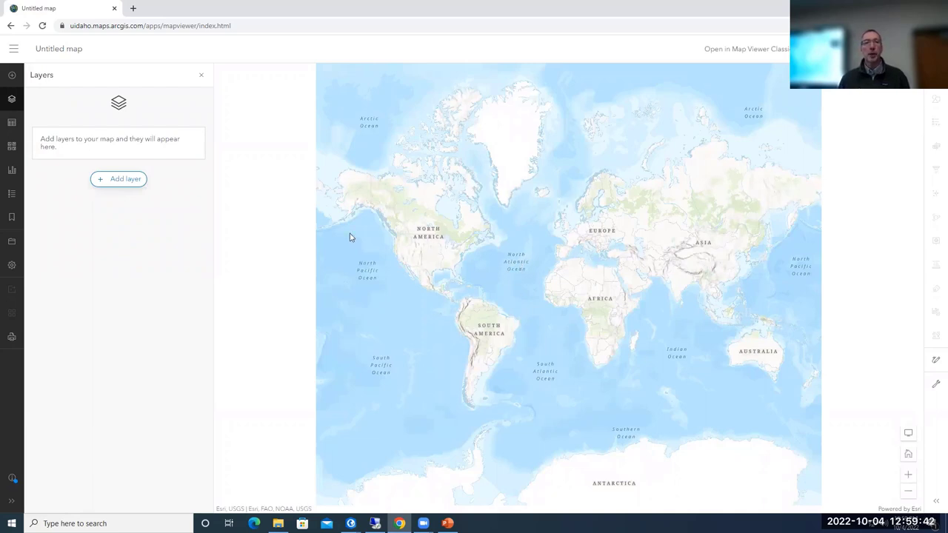
Search the Living Atlas layers for "usa counties" and add USA Counties (Generalized) to the map
left_click(121, 181)
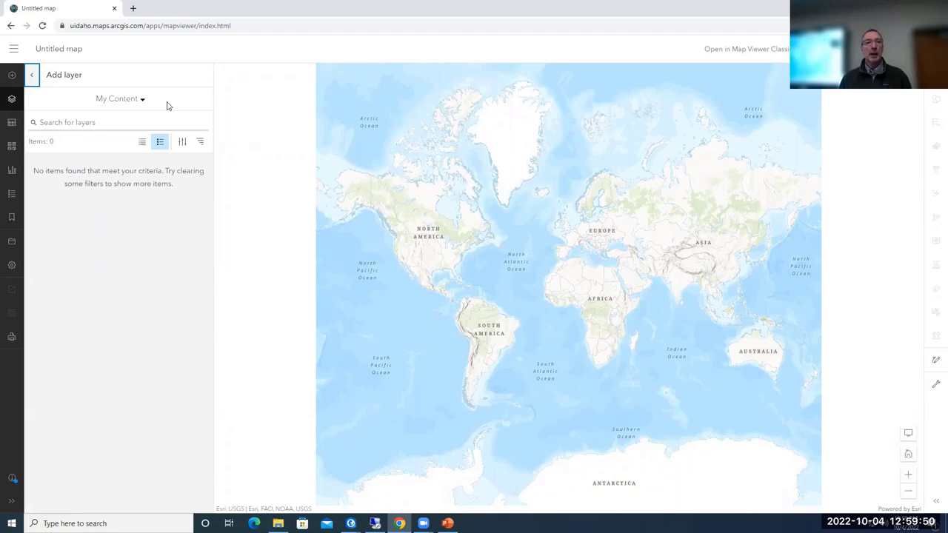
left_click(137, 101)
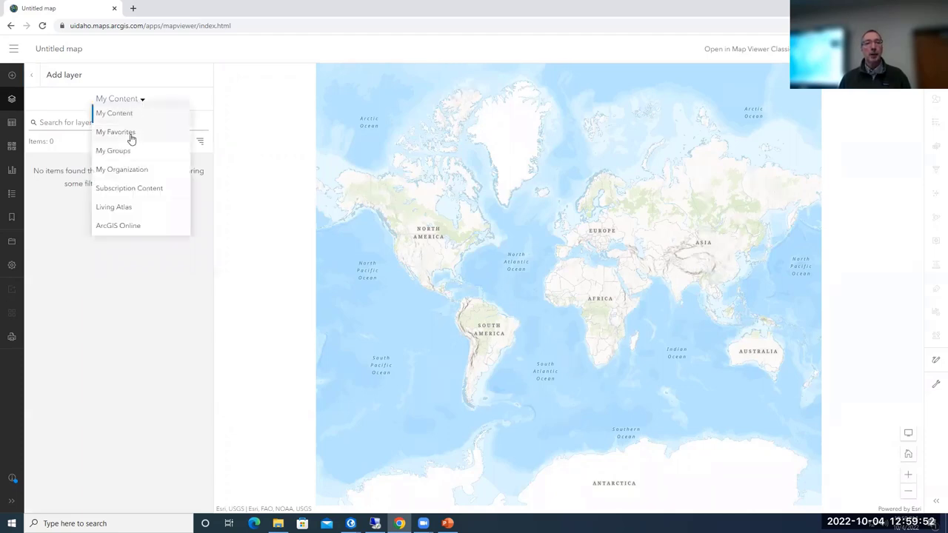
left_click(134, 212)
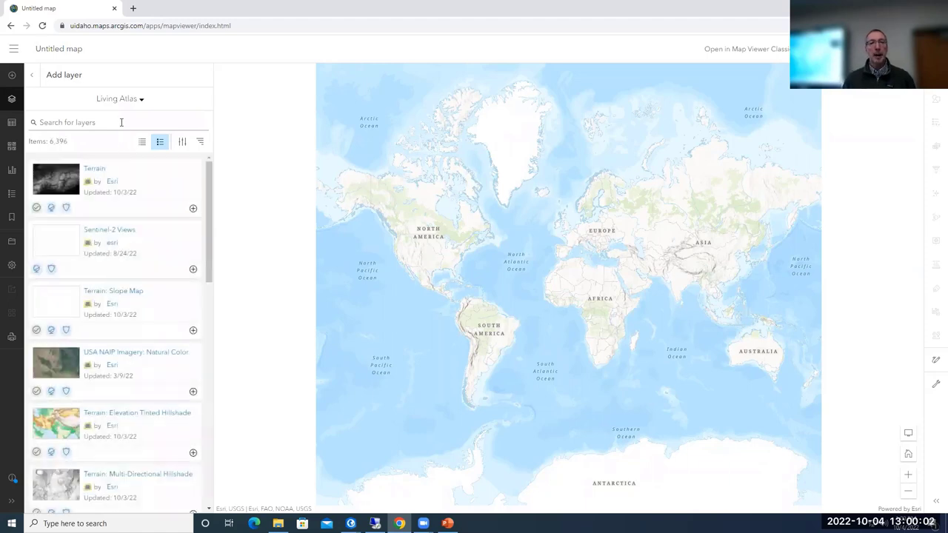
left_click(122, 122)
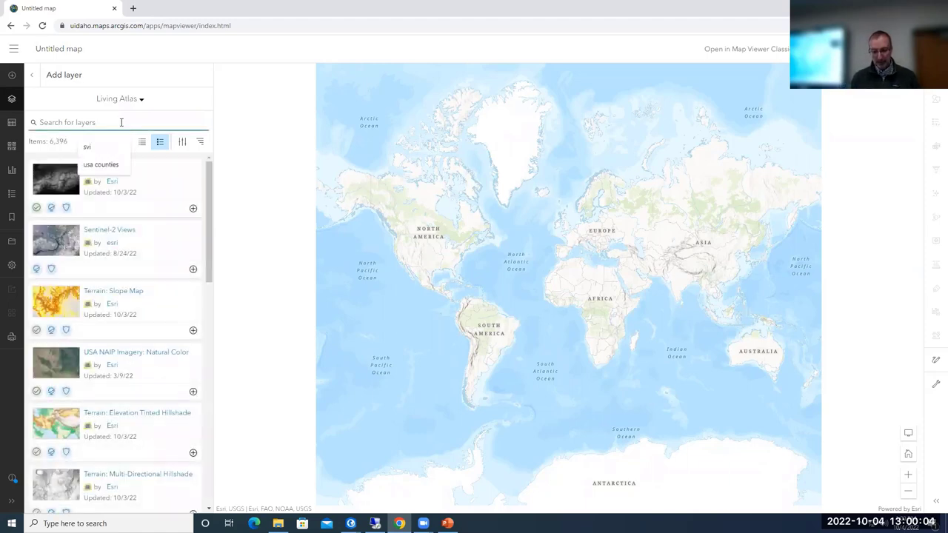
type("usa cou")
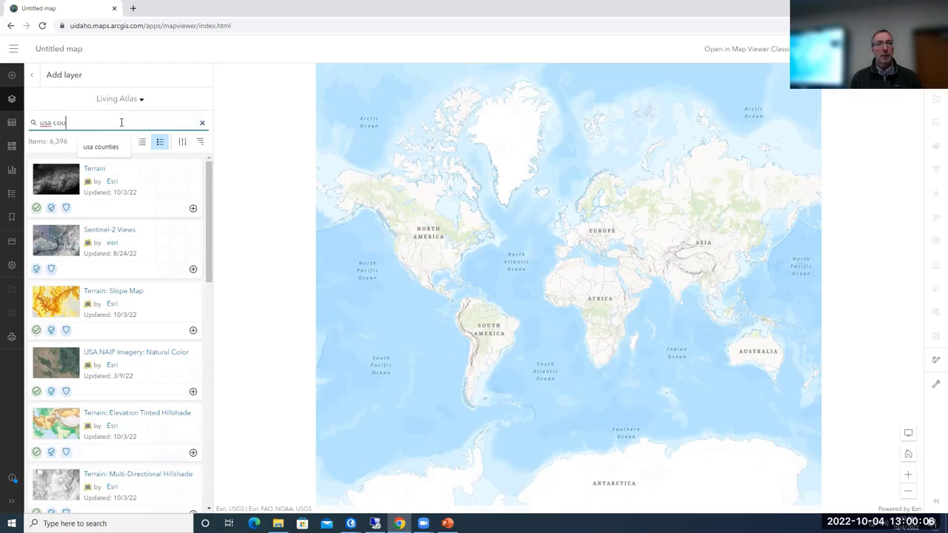
type("nties")
key("Return")
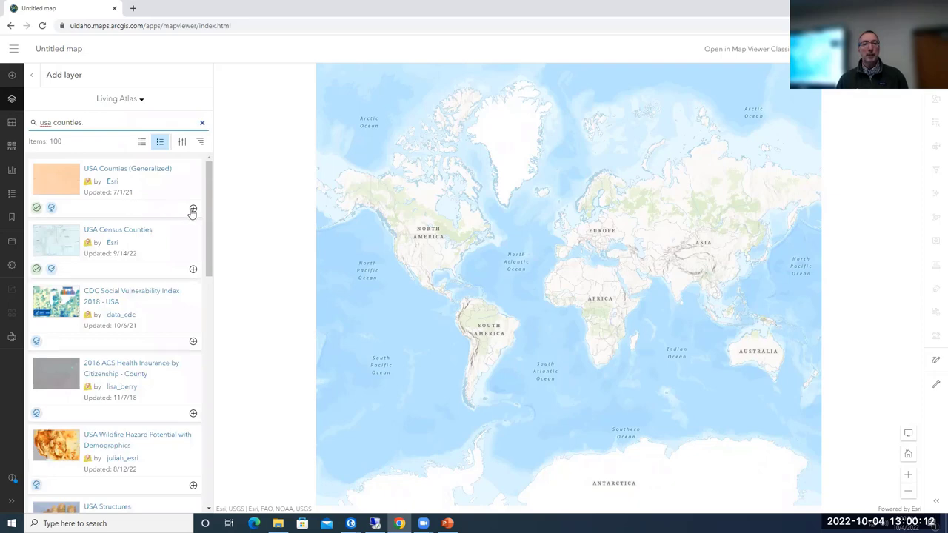
left_click(193, 210)
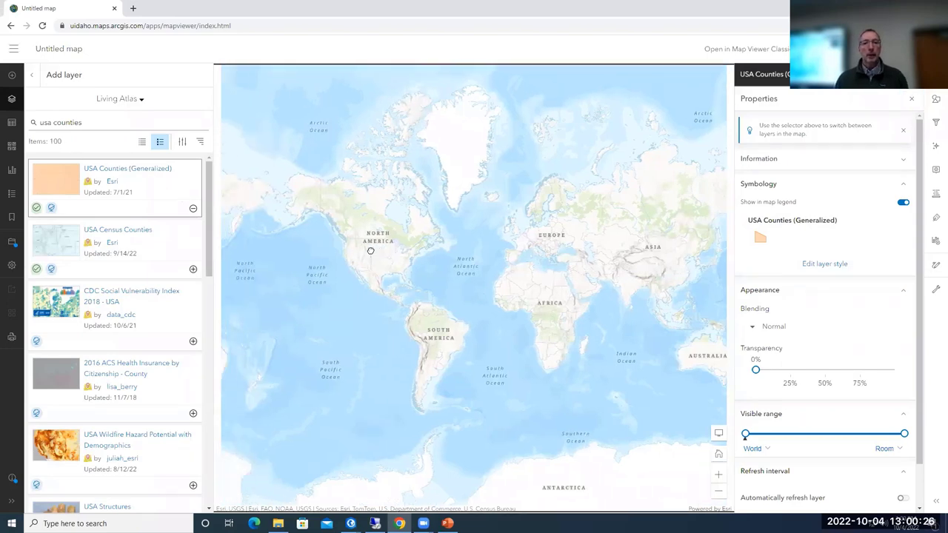
Return to the map's layer list and inspect the pop-up attributes of a county in Idaho
scroll(370, 251, "up", 5)
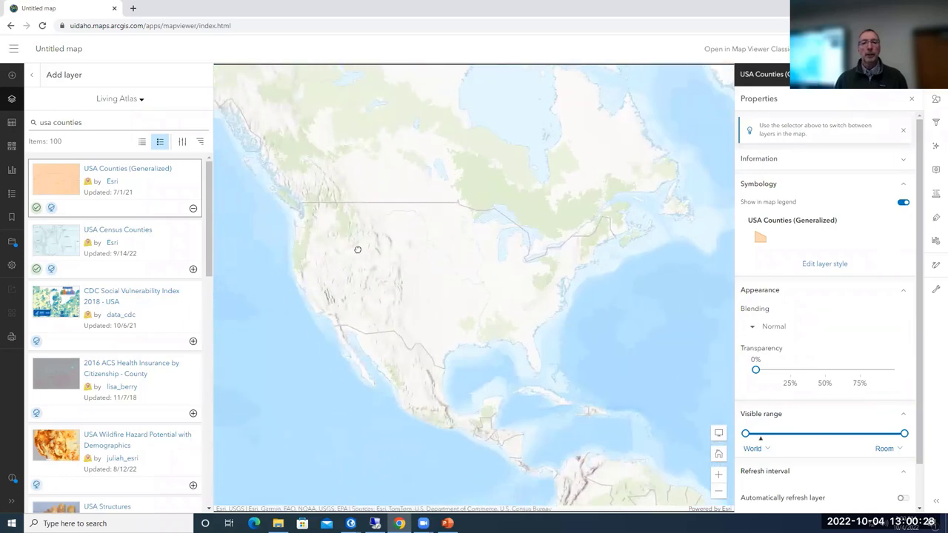
scroll(372, 245, "up", 5)
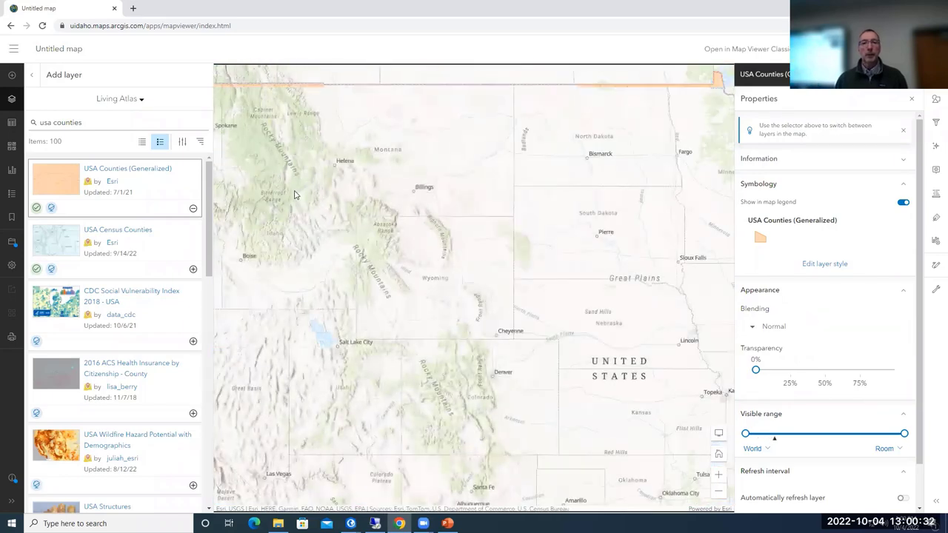
mouse_move(286, 190)
left_mouse_down()
mouse_move(451, 184)
mouse_move(438, 194)
left_mouse_up()
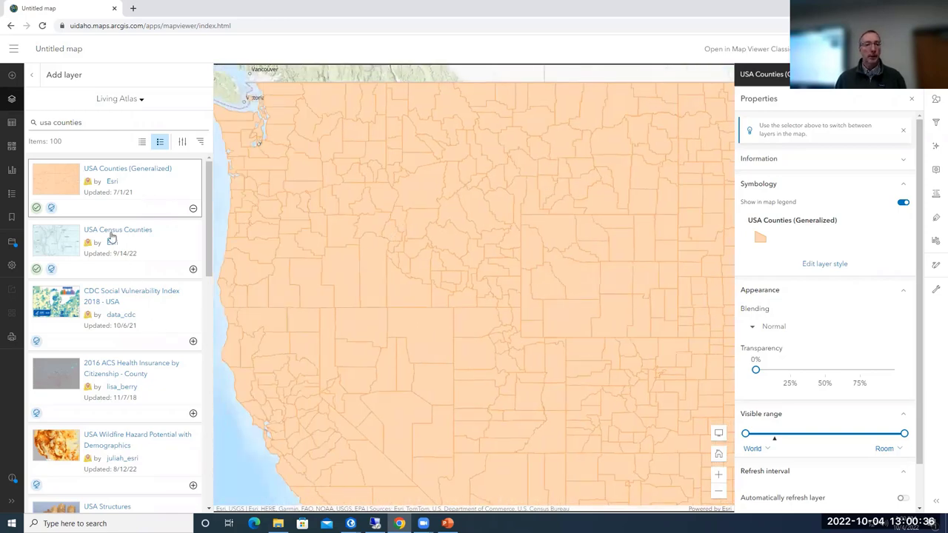
left_click(32, 75)
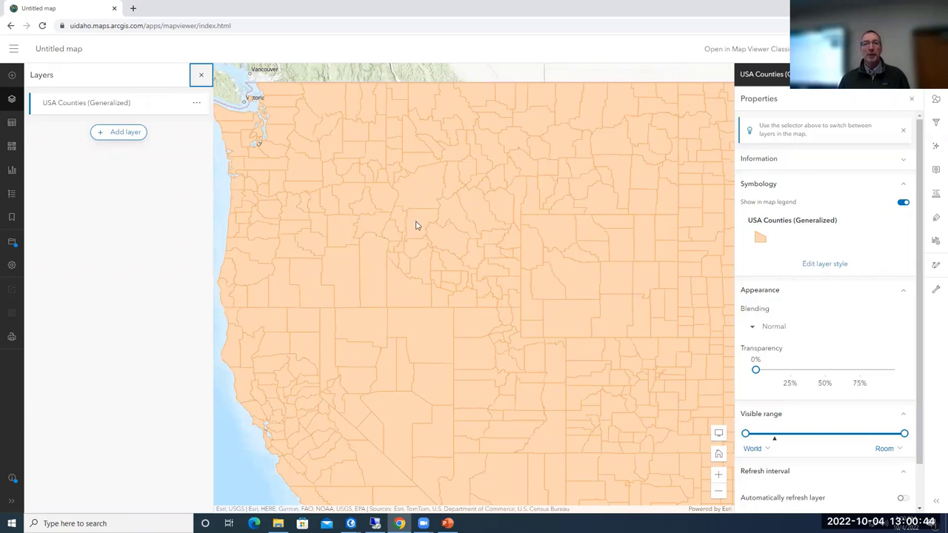
left_click(419, 190)
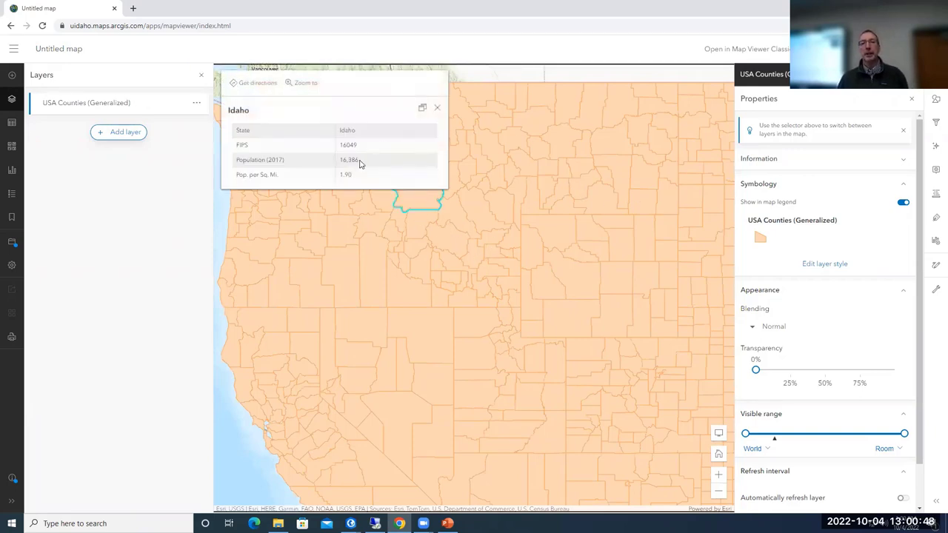
left_click(436, 109)
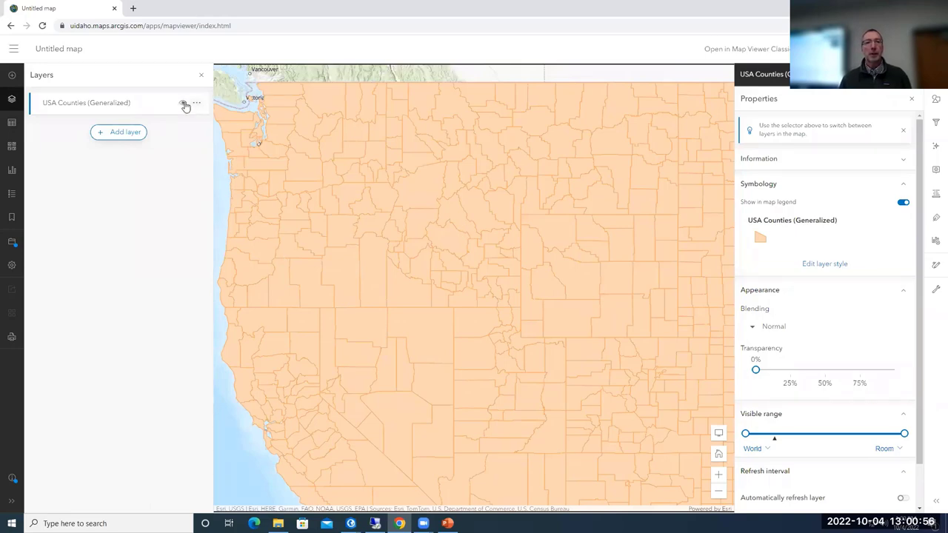
Switch the USA Counties (Generalized) layer's visibility off and on, and set its transparency to 36%
left_click(183, 104)
left_click(183, 103)
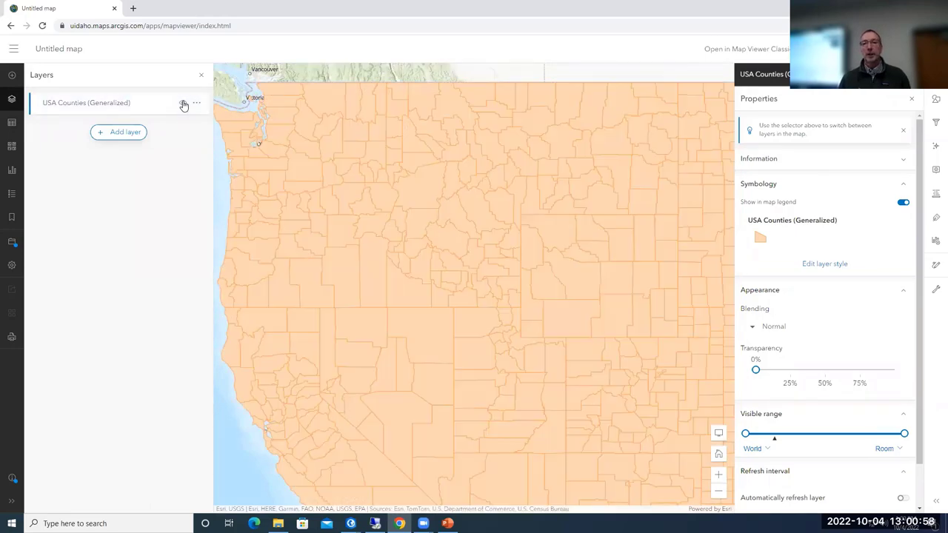
left_click(183, 103)
left_click(183, 104)
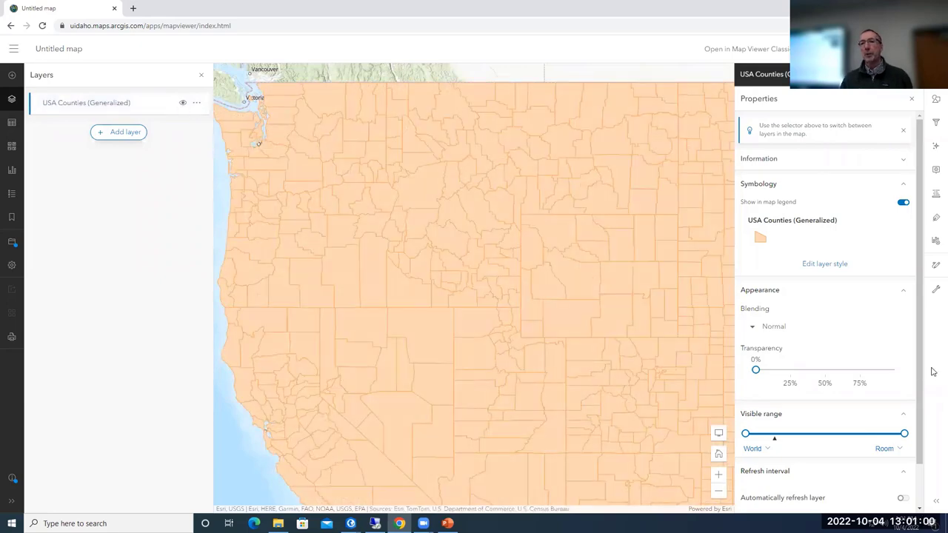
left_click_drag(755, 367, 805, 368)
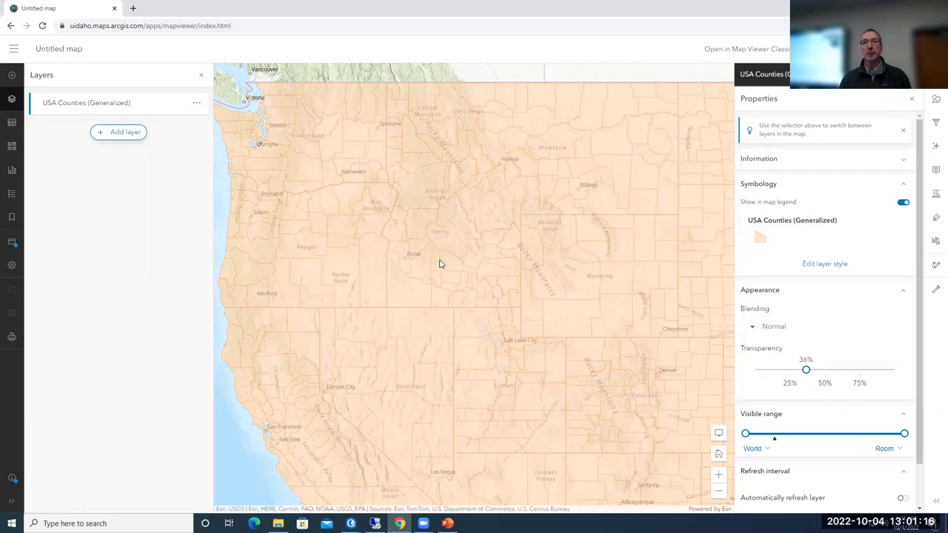
left_click(902, 201)
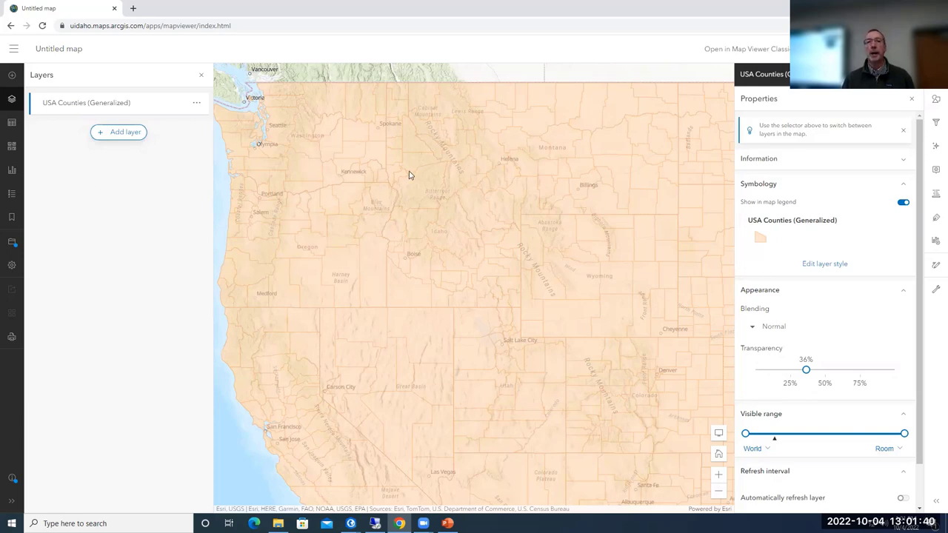
Save the map with the title "workshop map" in the workshop_demo folder
left_click(12, 245)
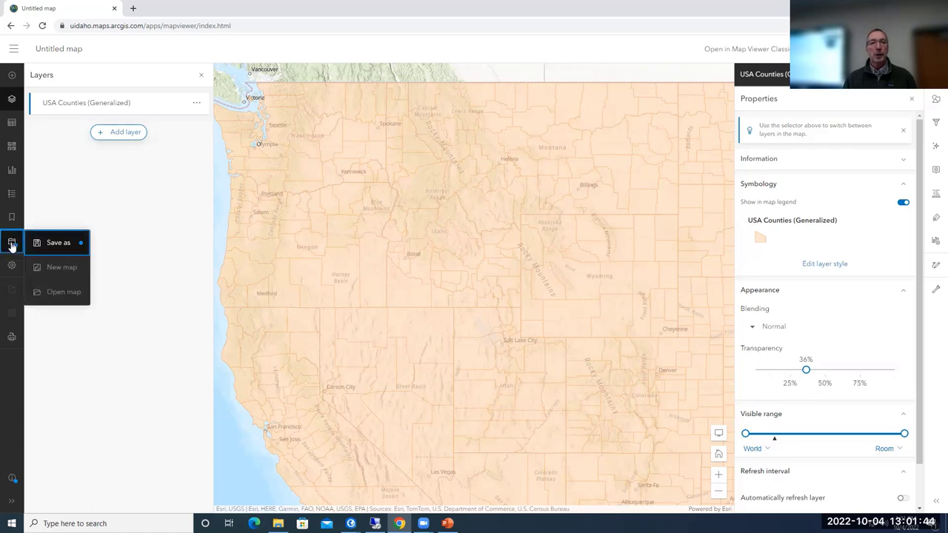
left_click(61, 244)
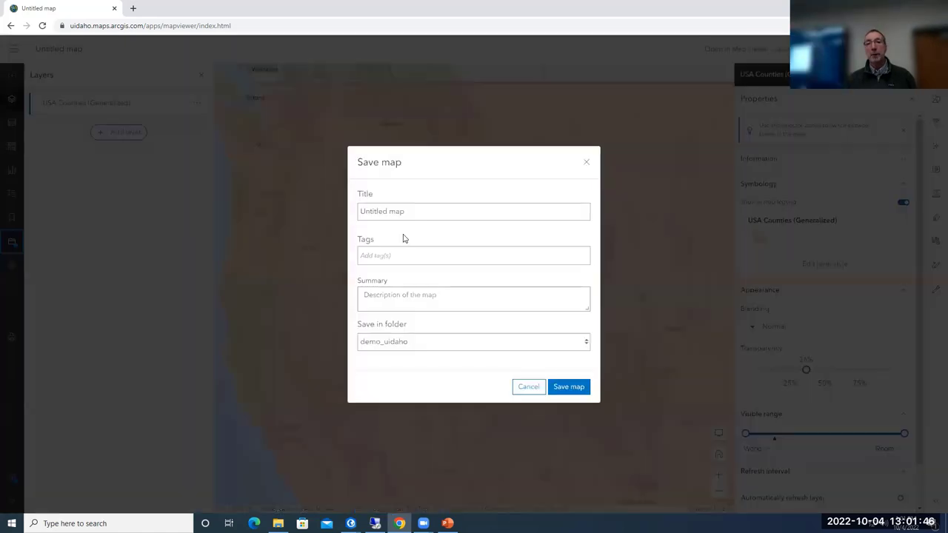
left_click_drag(415, 213, 315, 212)
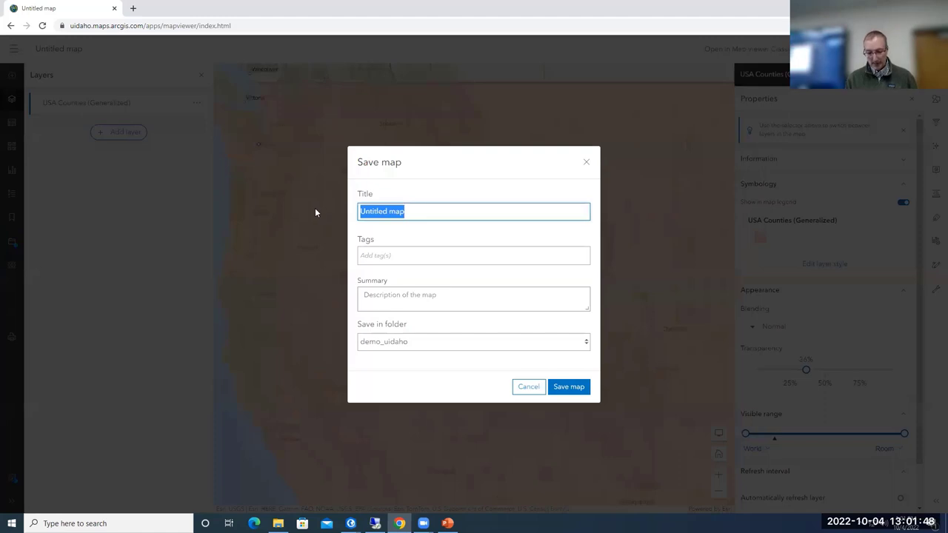
type("workship")
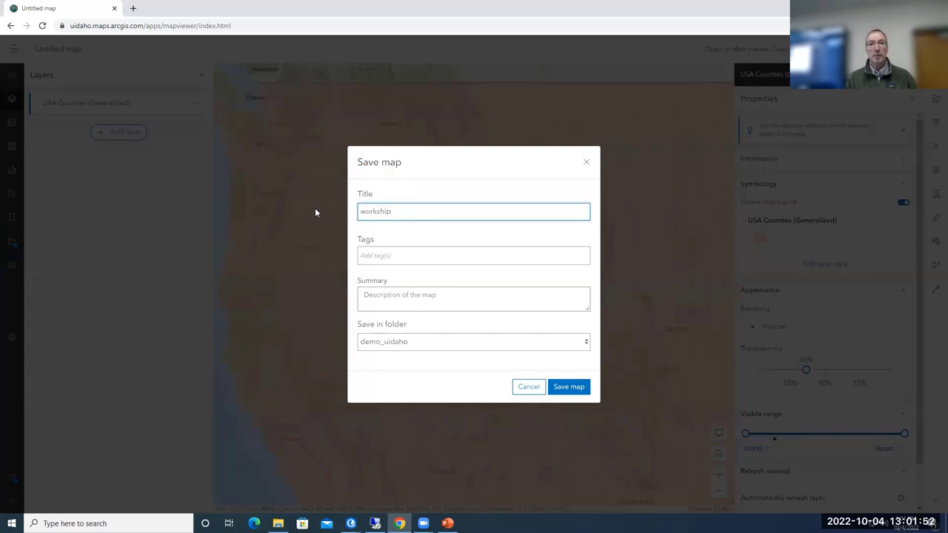
key("BackSpace")
type("p map")
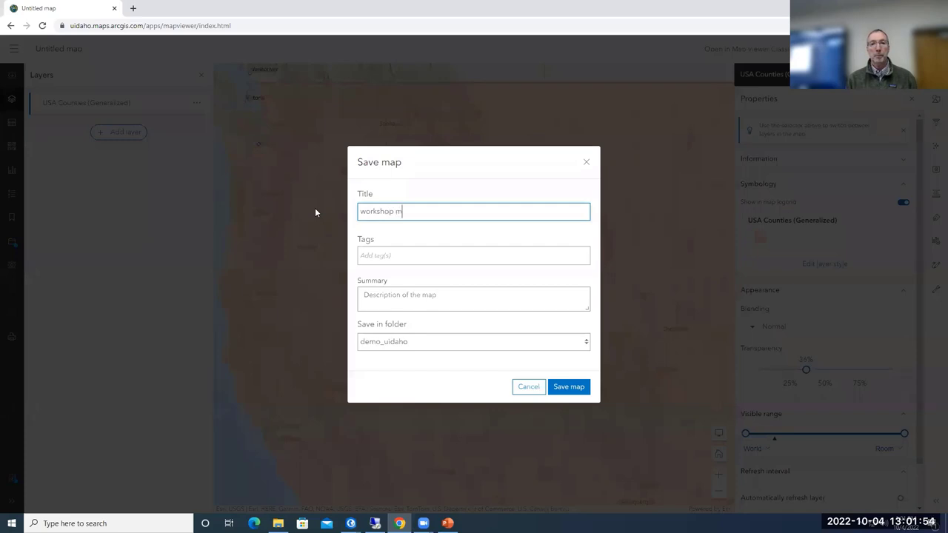
left_click(587, 344)
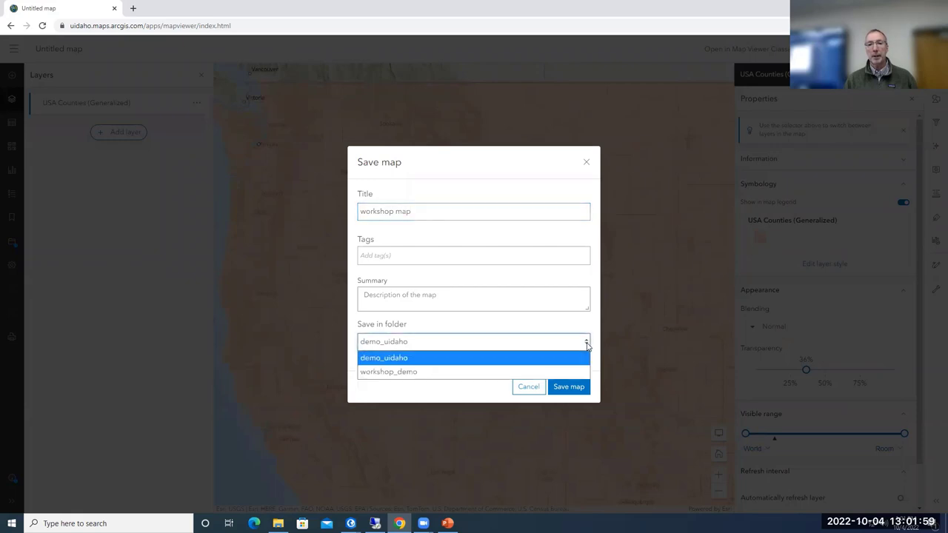
left_click(398, 372)
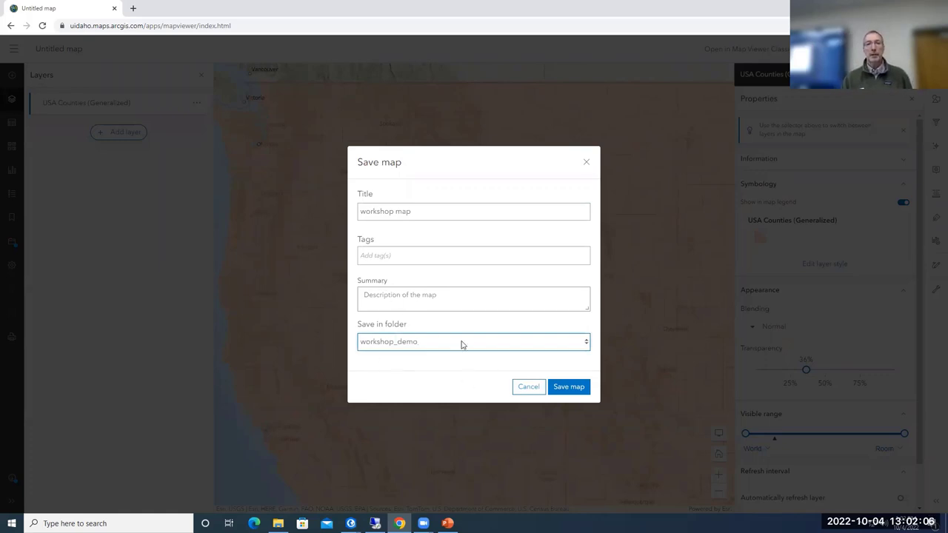
left_click(569, 387)
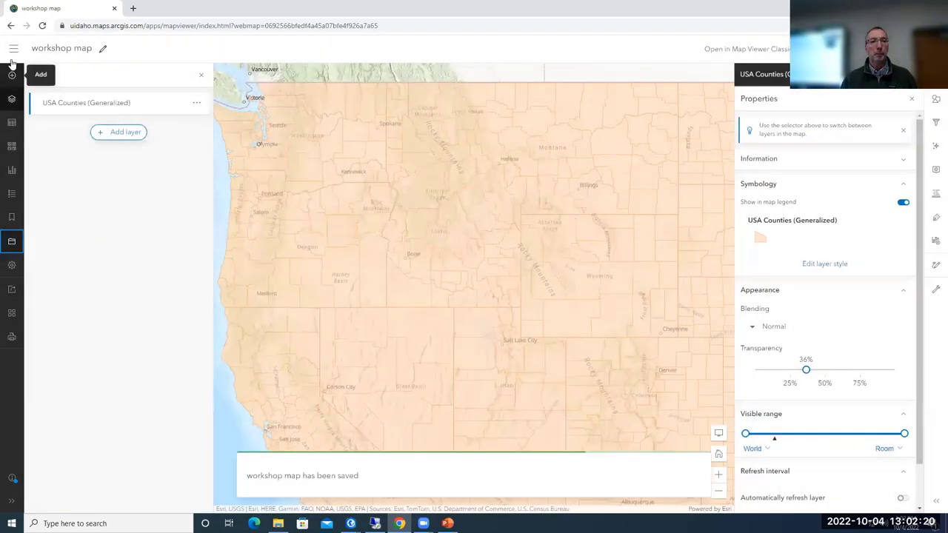
Open the workshop map's item page from the content list and review its layers, basemap, terms of use and item details
left_click(14, 48)
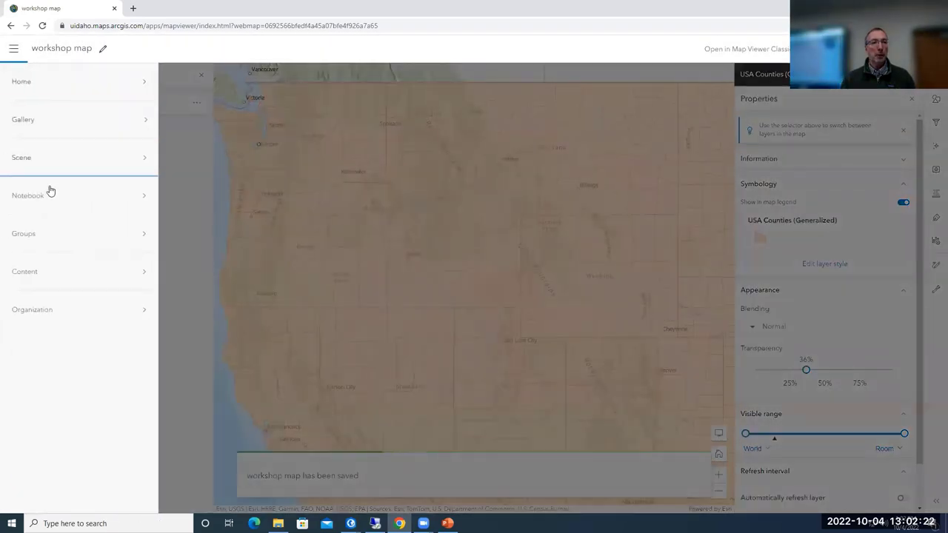
left_click(45, 274)
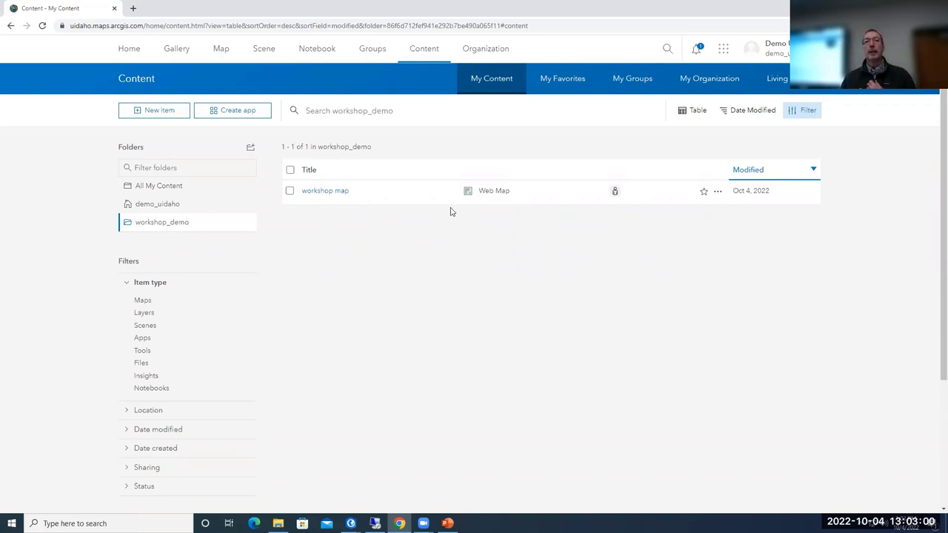
left_click(311, 190)
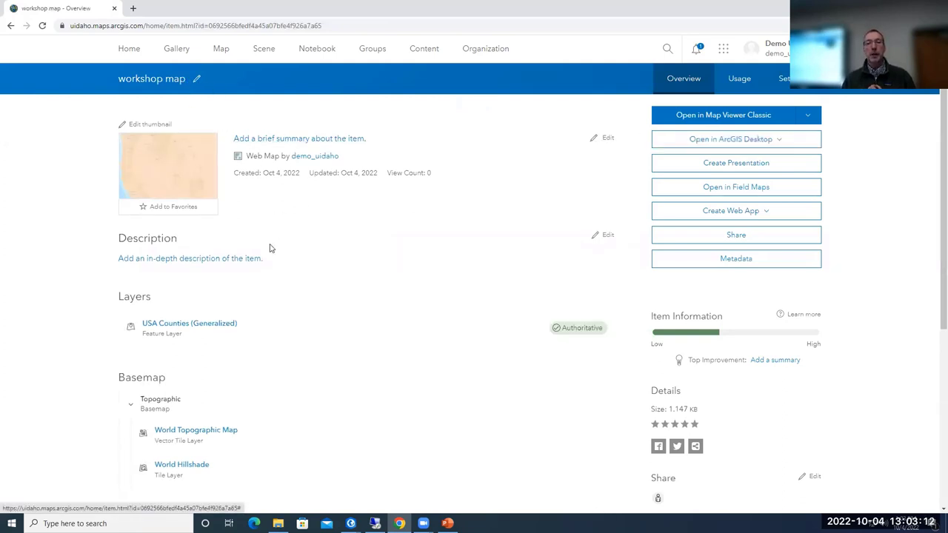
scroll(341, 268, "down", 2)
scroll(341, 268, "down", 2)
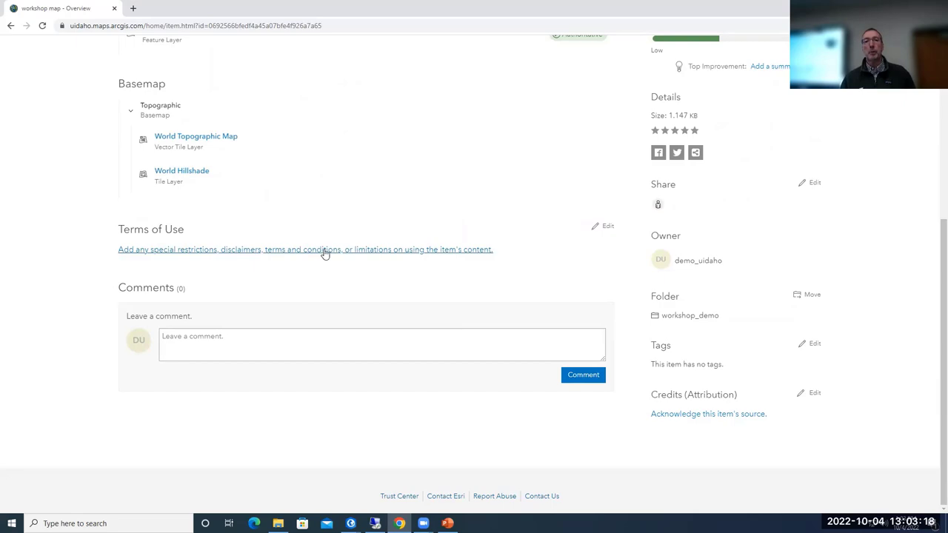
scroll(373, 272, "up", 4)
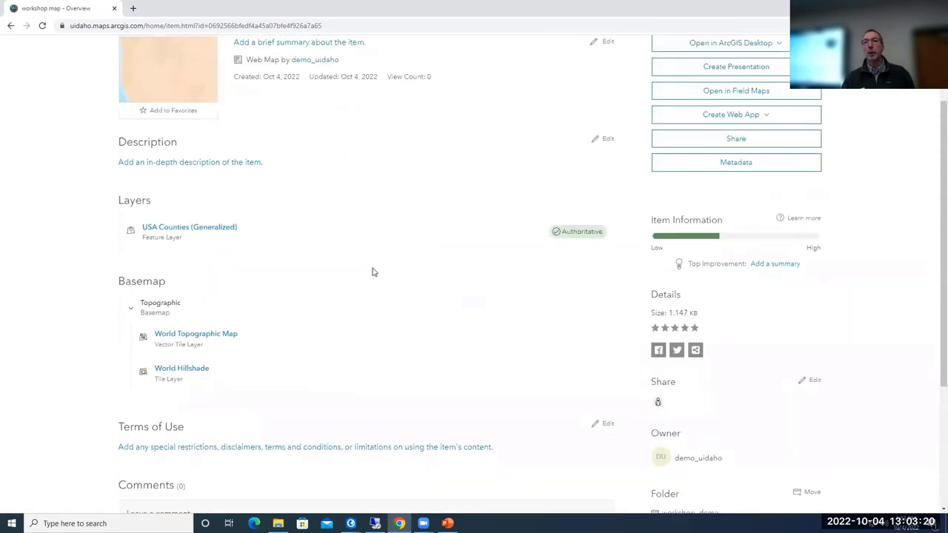
scroll(374, 272, "down", 3)
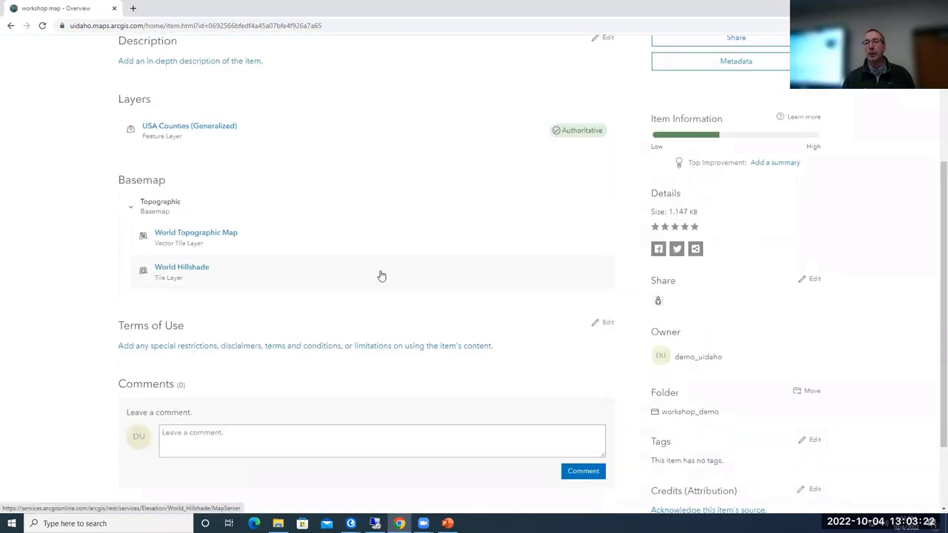
scroll(378, 275, "down", 2)
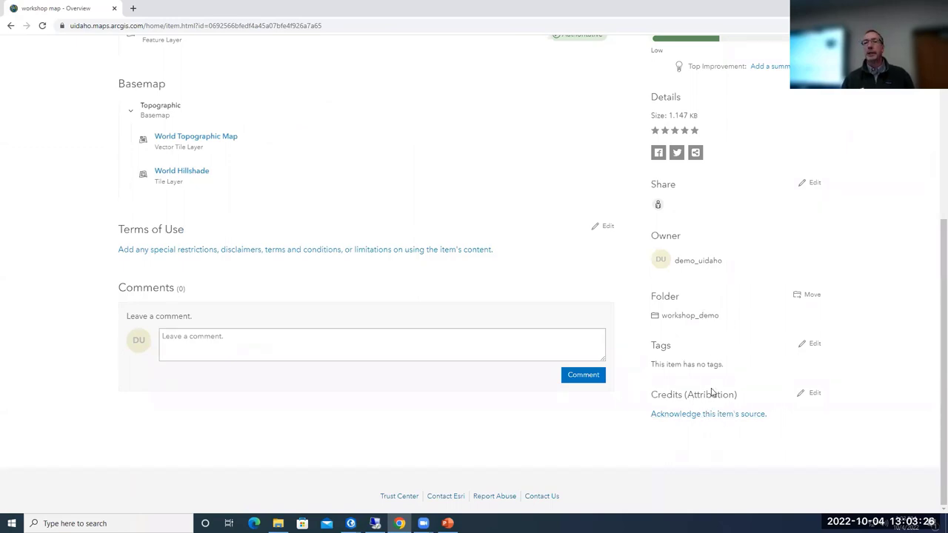
scroll(711, 392, "up", 4)
Check the options for opening the workshop map in ArcGIS Desktop
left_click(747, 234)
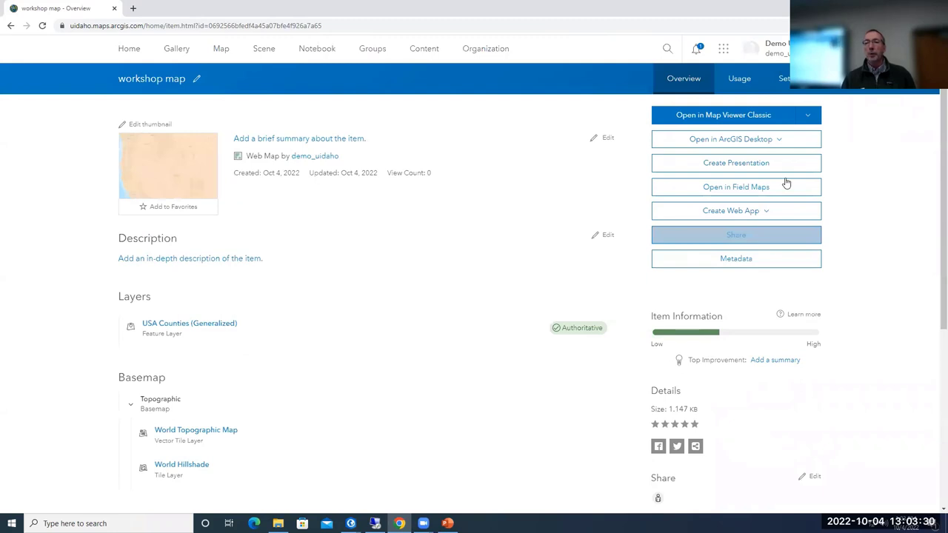
left_click(739, 140)
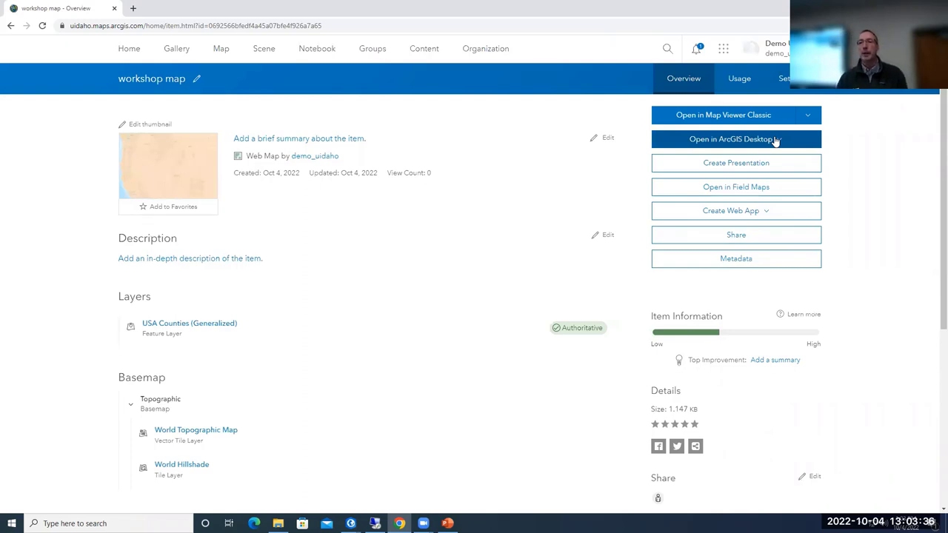
left_click(786, 139)
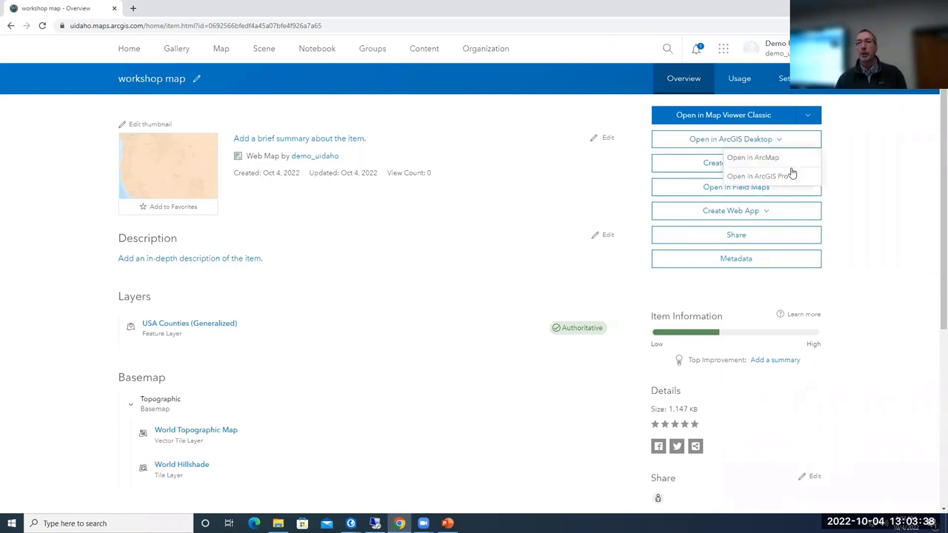
left_click(857, 224)
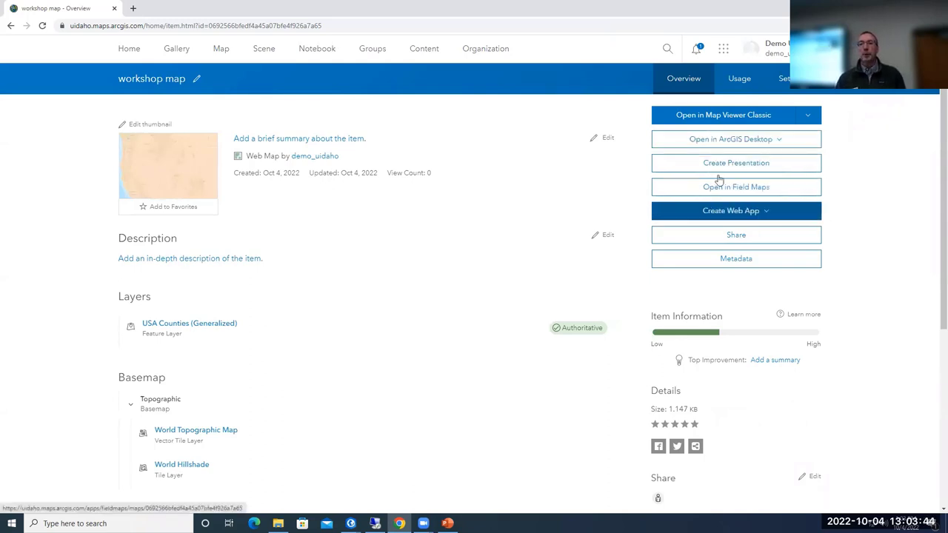
Review the workshop map's sharing levels and group sharing option, and close the sharing settings without saving
left_click(722, 235)
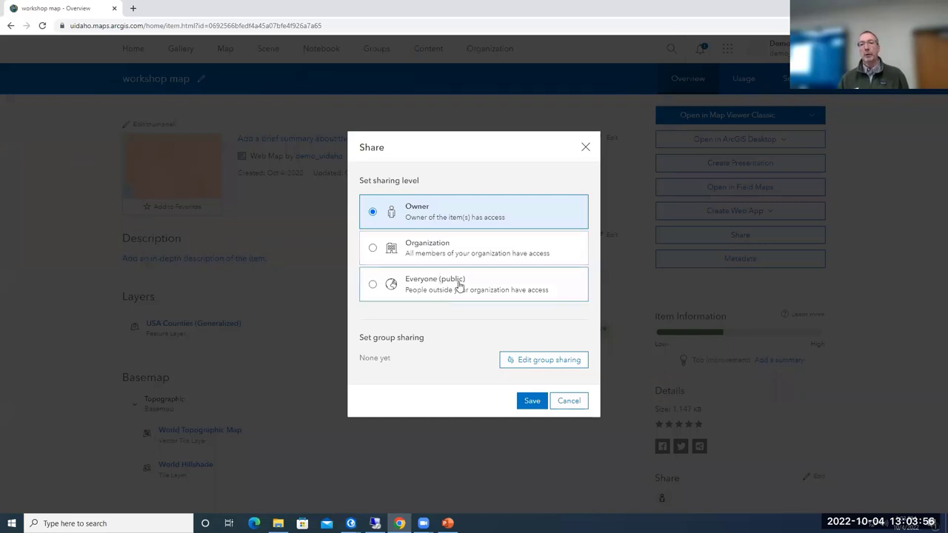
left_click(538, 358)
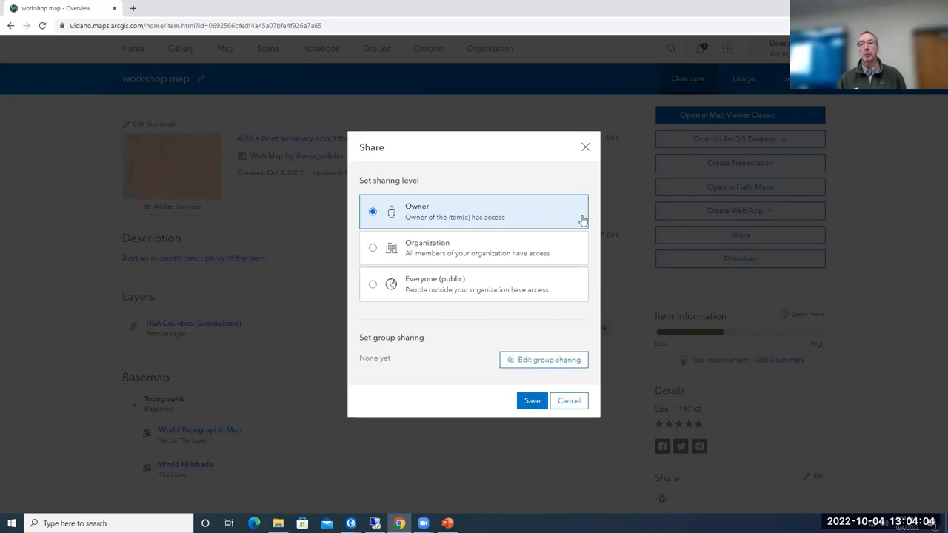
left_click(586, 147)
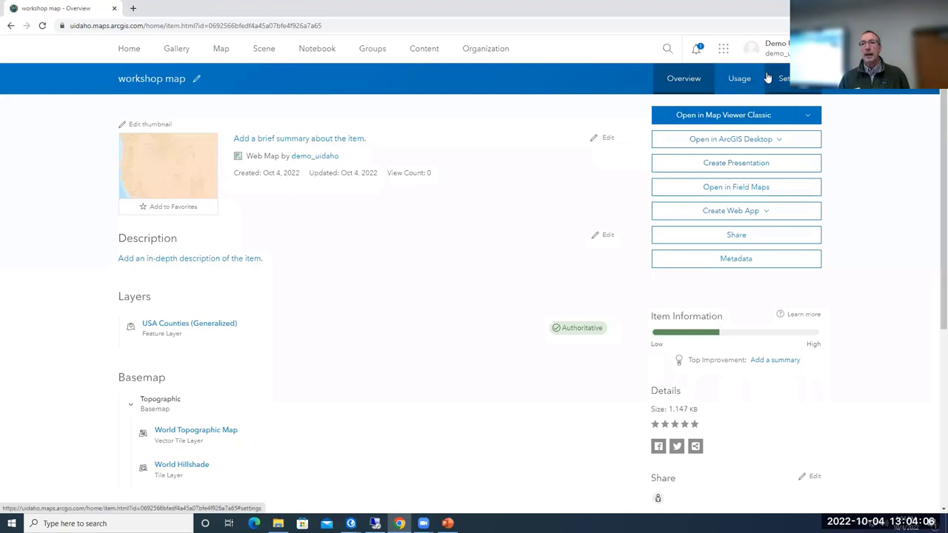
Examine the workshop map's usage report and its General and Web Map settings, and return to the content list
left_click(744, 78)
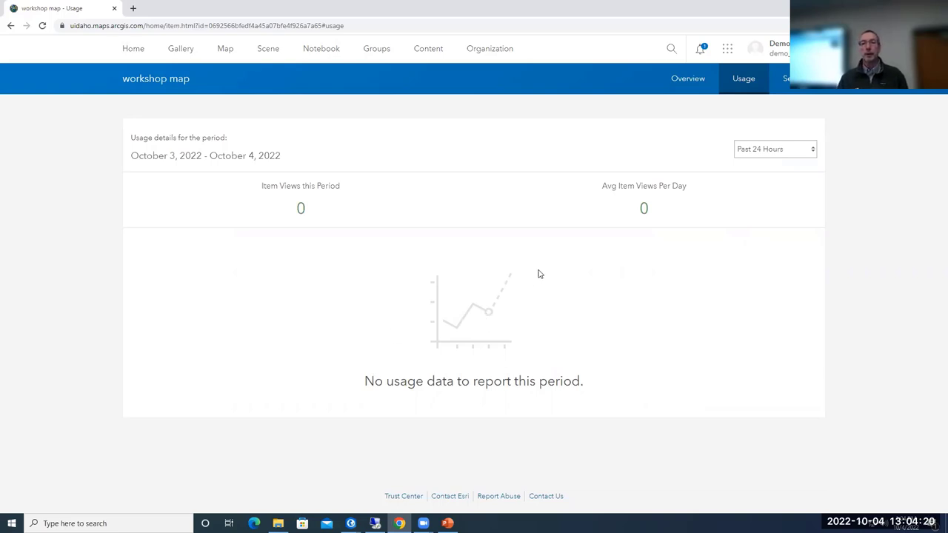
left_click(787, 86)
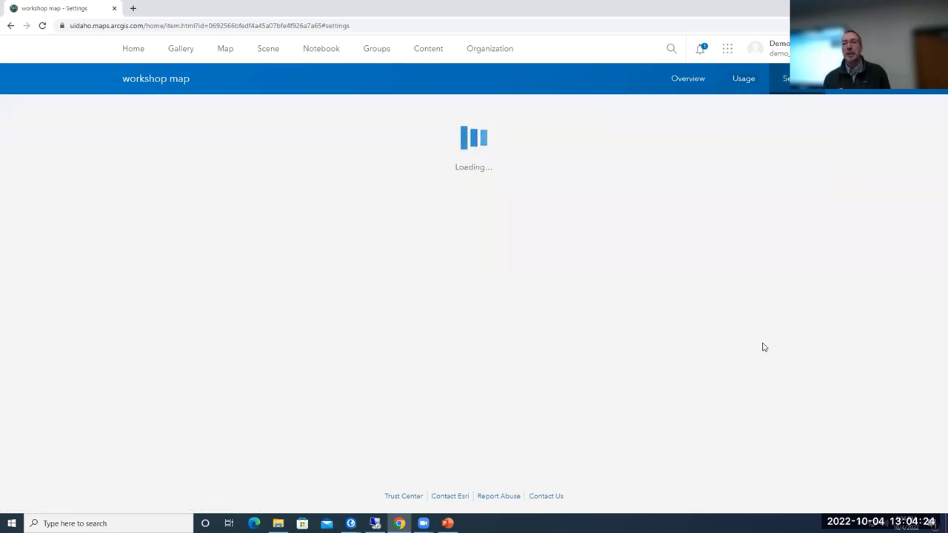
scroll(735, 370, "down", 3)
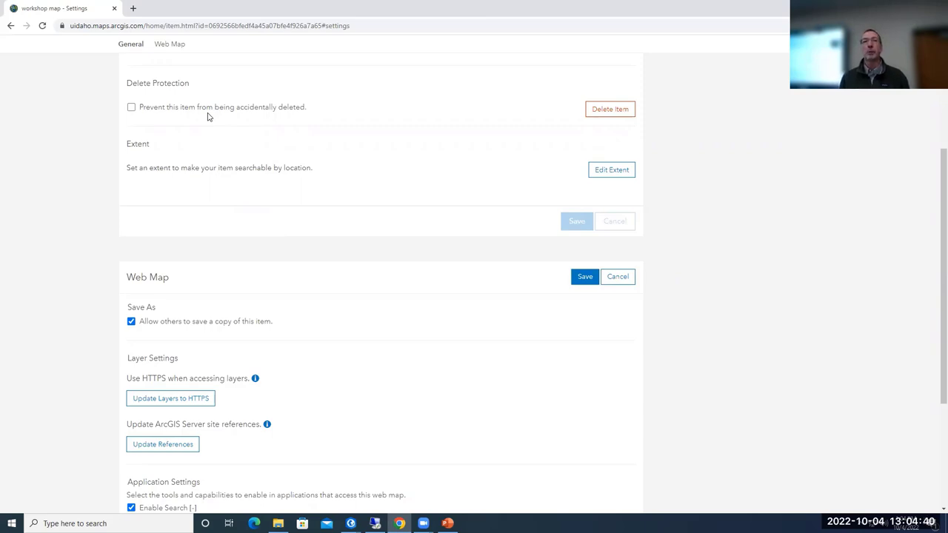
scroll(208, 118, "down", 2)
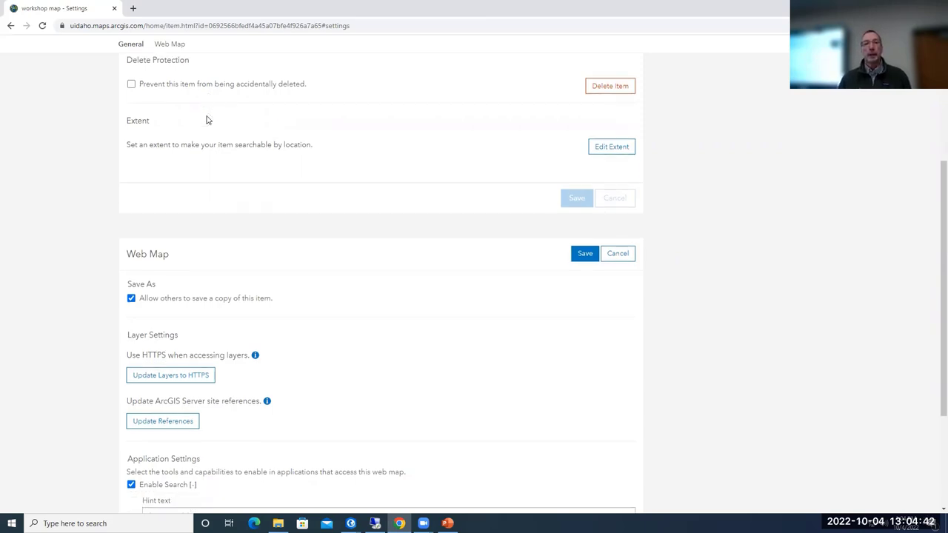
scroll(211, 173, "down", 1)
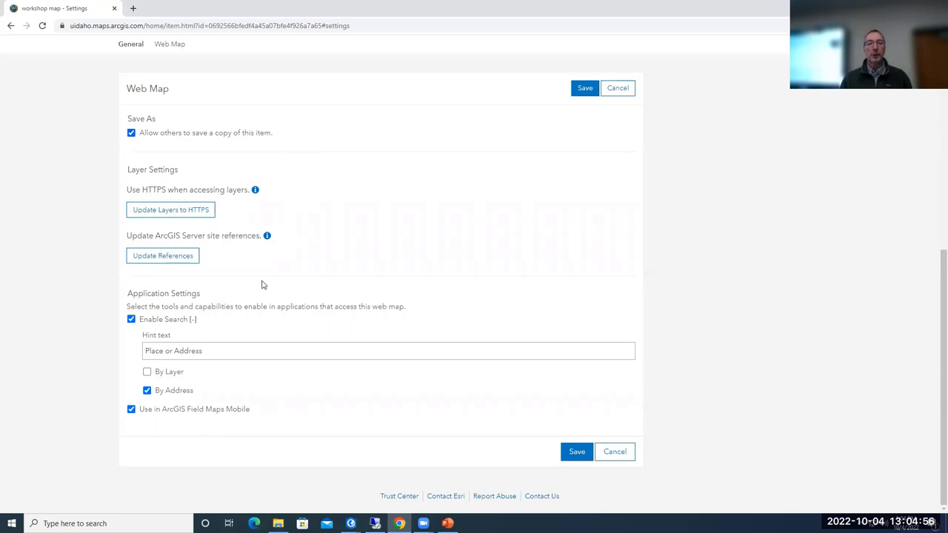
scroll(262, 284, "up", 3)
scroll(262, 284, "up", 2)
scroll(321, 281, "down", 3)
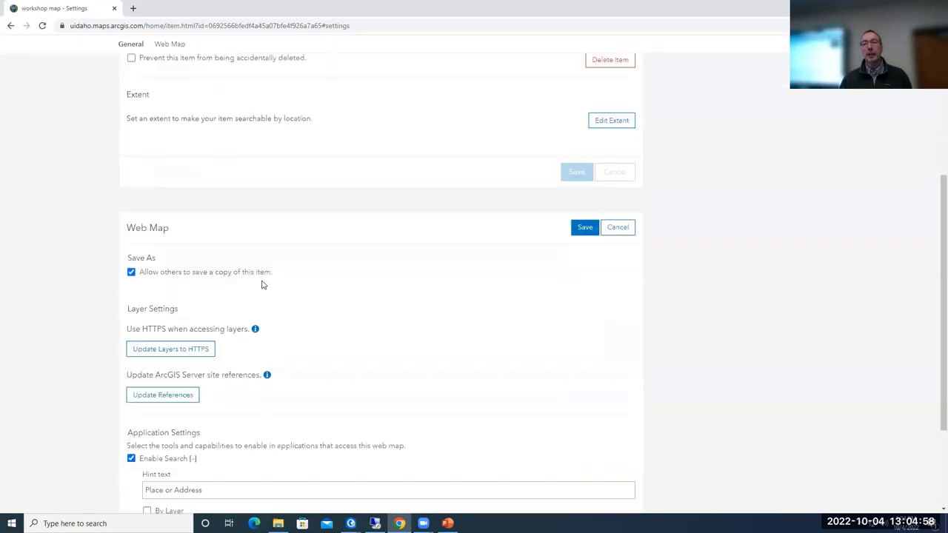
scroll(260, 282, "up", 3)
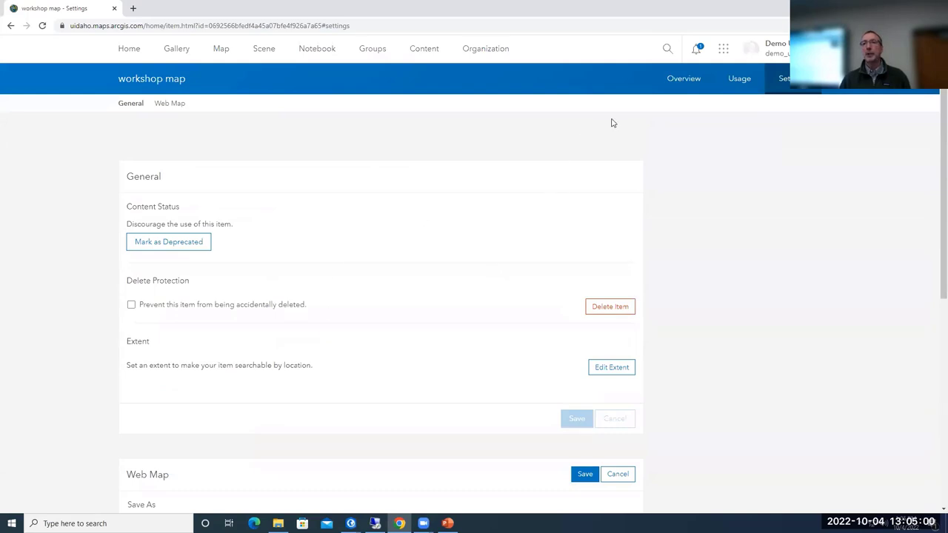
left_click(676, 82)
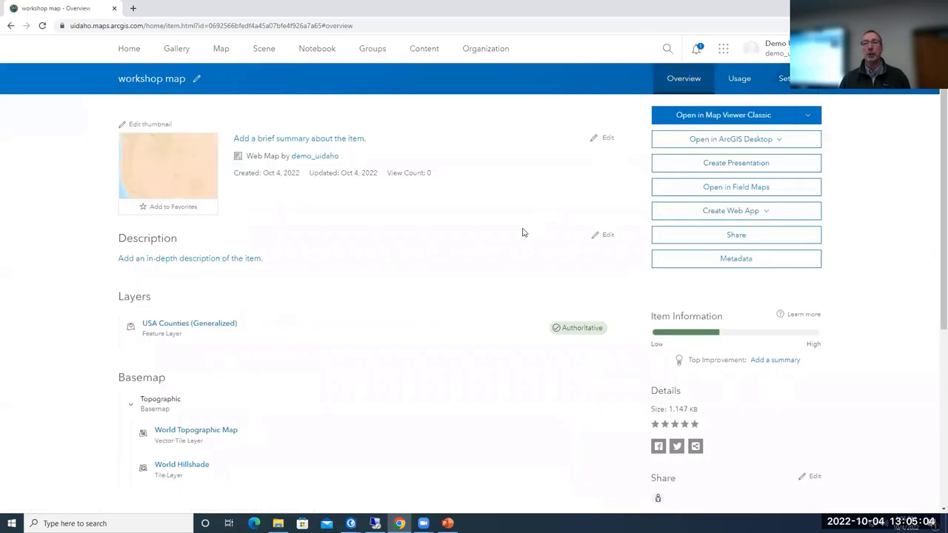
left_click(427, 52)
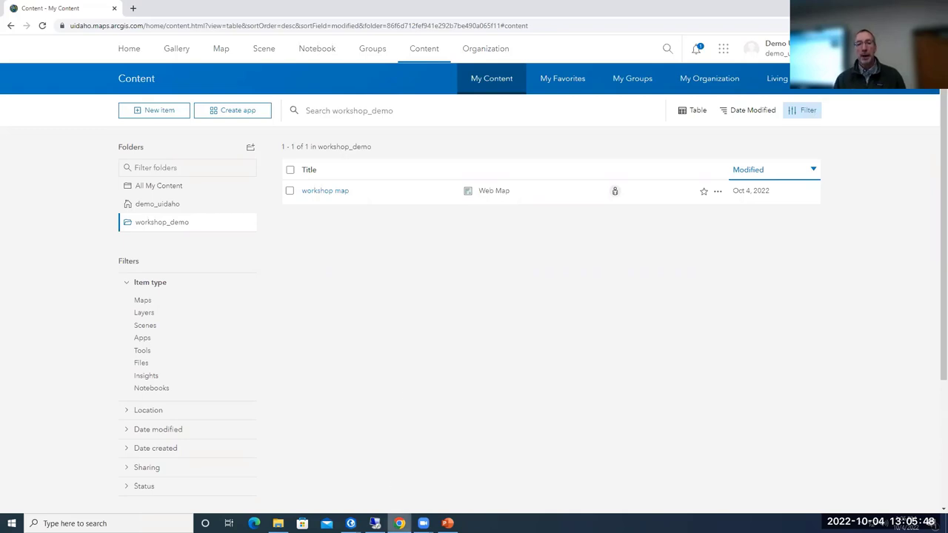
Switch to the workshop_demo project in ArcGIS Pro and widen the Catalog pane
mouse_move(351, 523)
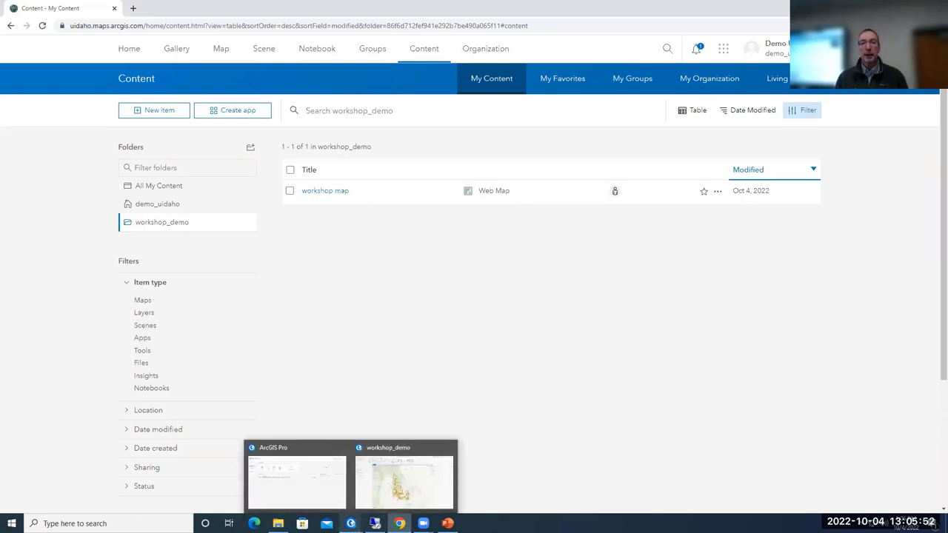
left_click(404, 481)
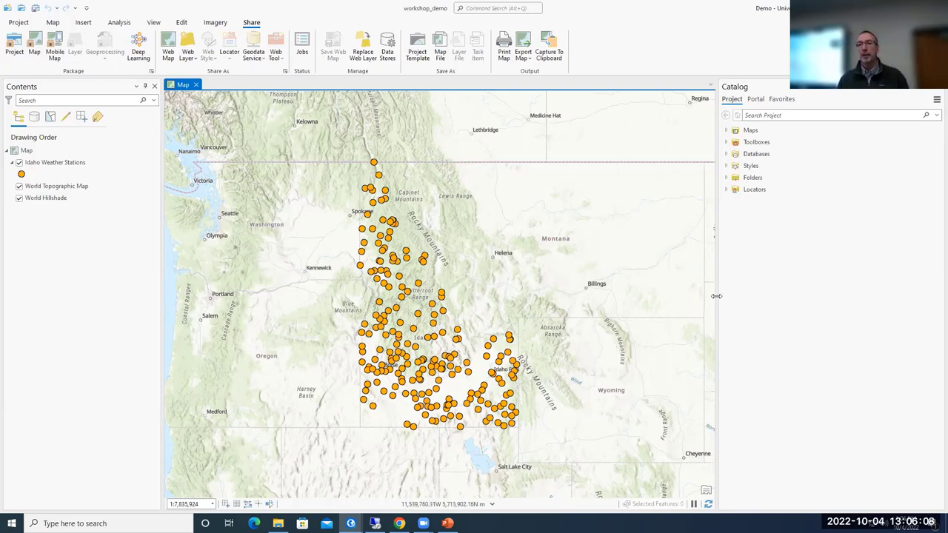
left_click_drag(716, 296, 646, 302)
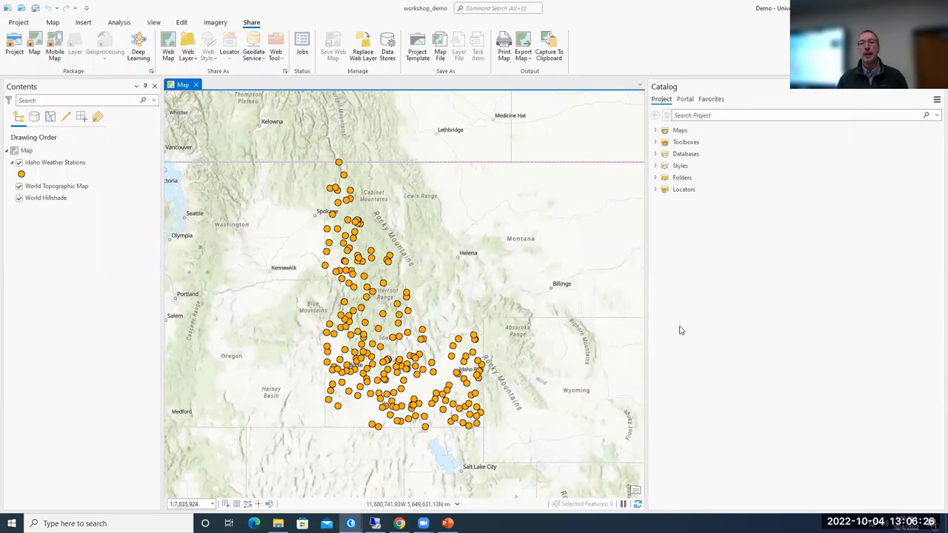
Look through the project's folder connection down to the contents of the p20 folder, and collapse the Folders group again
left_click(655, 179)
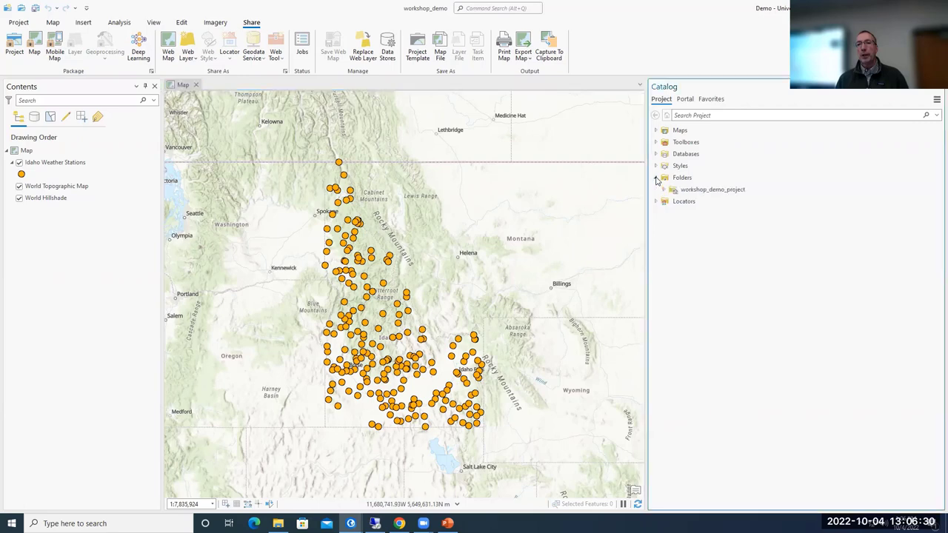
left_click(663, 190)
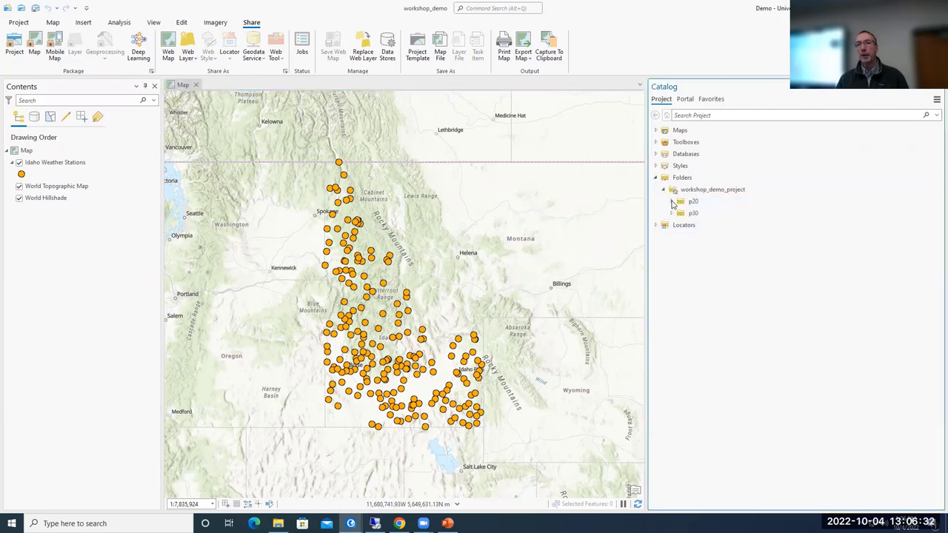
left_click(672, 202)
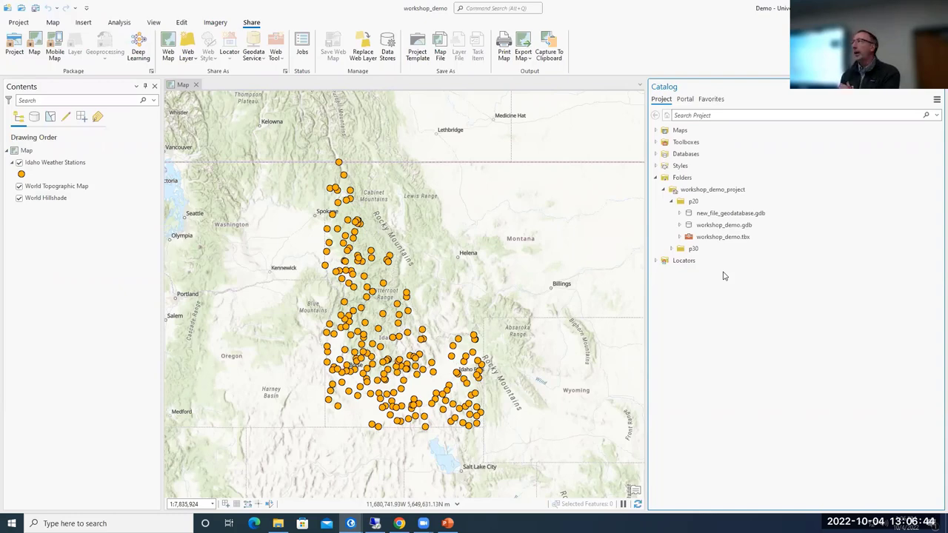
left_click(655, 179)
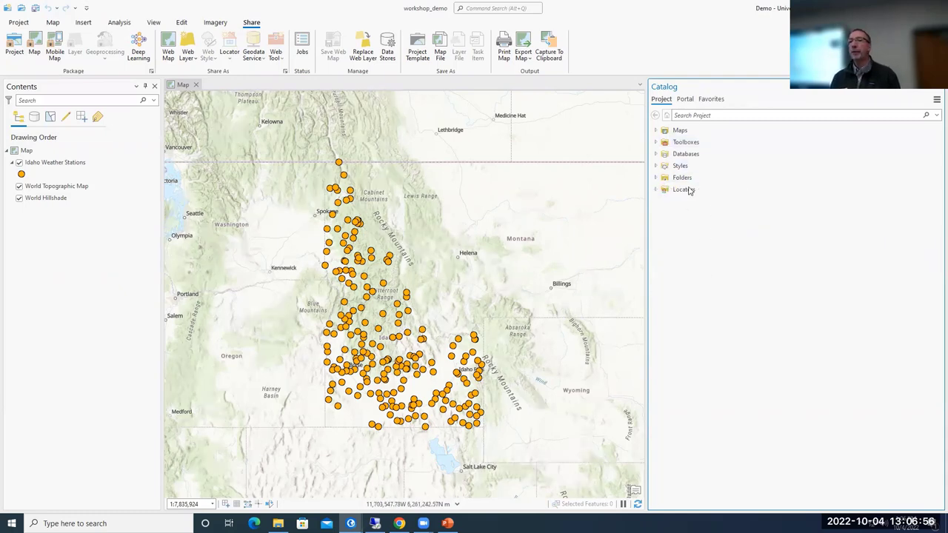
Browse the portal's workshop_demo folder in My Content and compare it with the ArcGIS Online content page in the browser
left_click(686, 101)
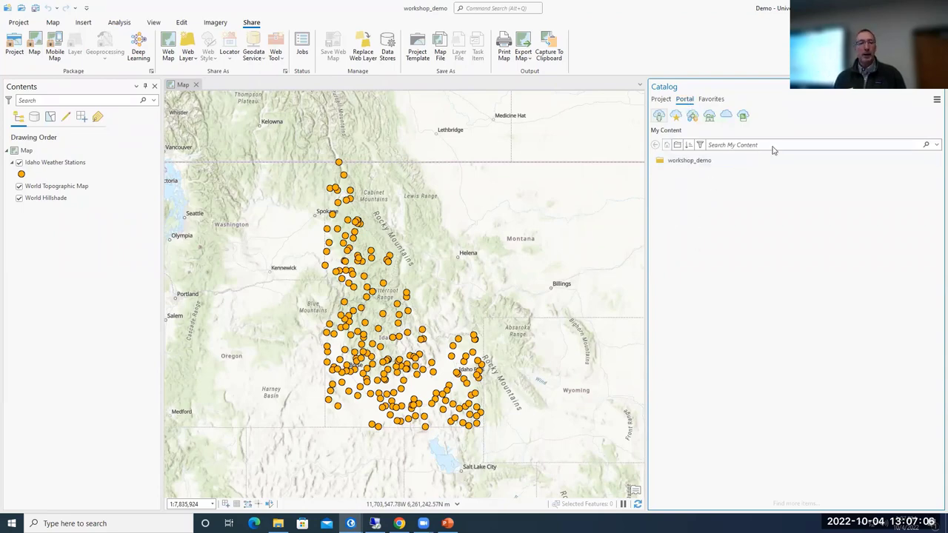
double_click(687, 162)
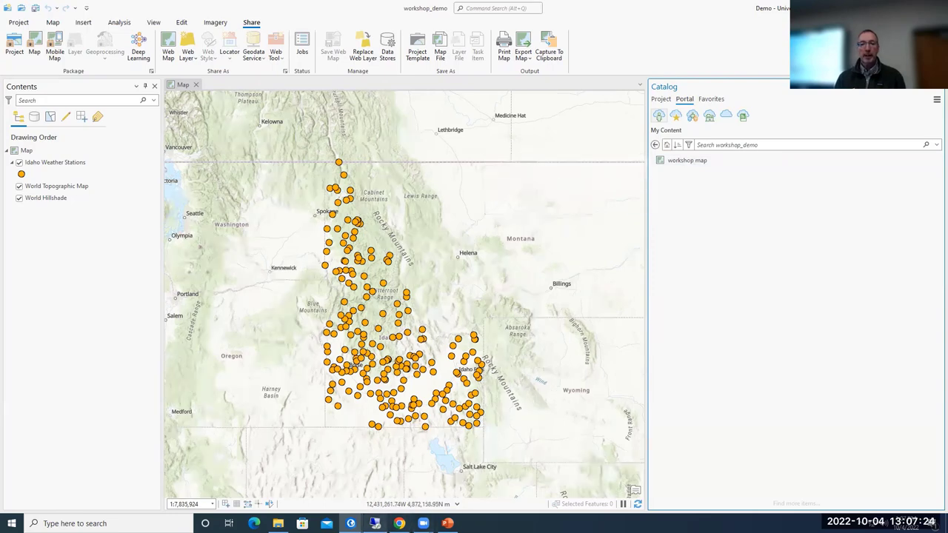
left_click(399, 523)
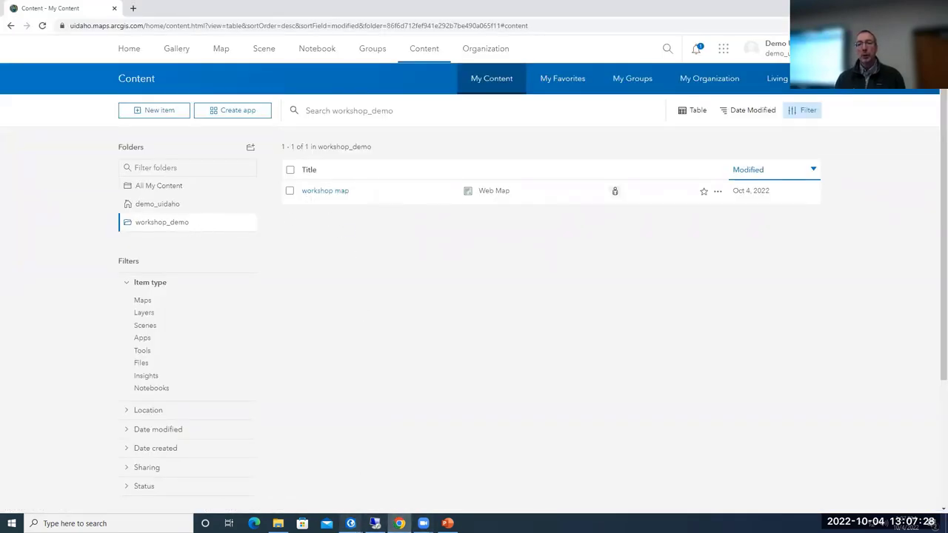
mouse_move(350, 522)
left_click(400, 483)
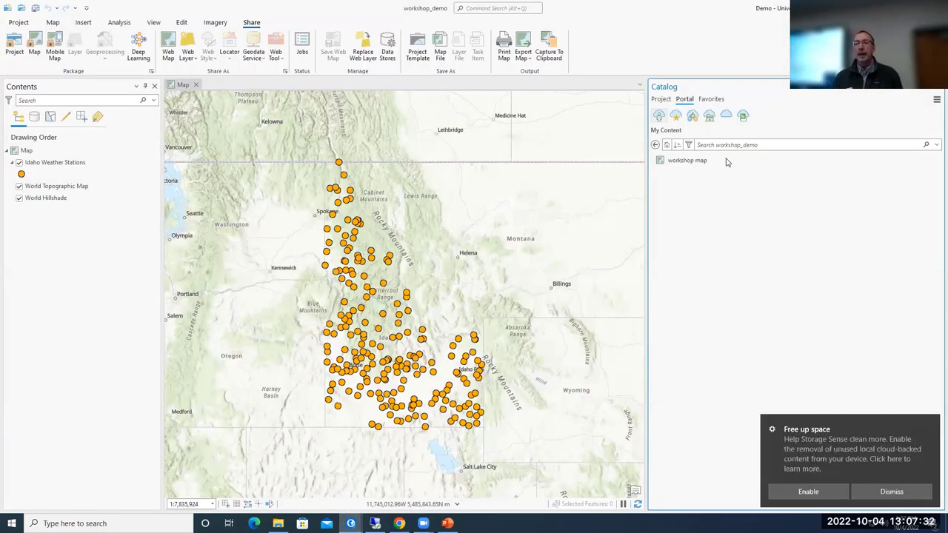
Review the portal's My Groups listings for content and groups, and look through the My Organization content
left_click(691, 116)
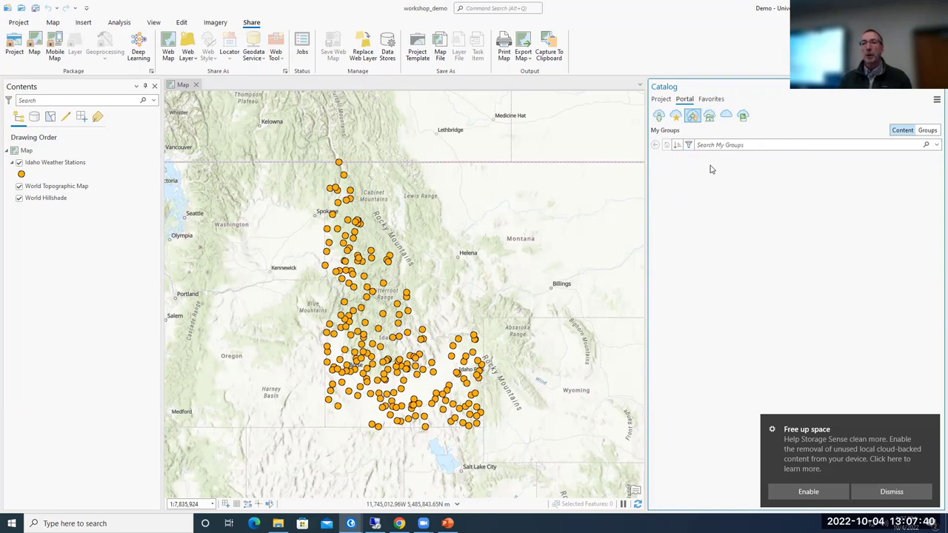
left_click(926, 129)
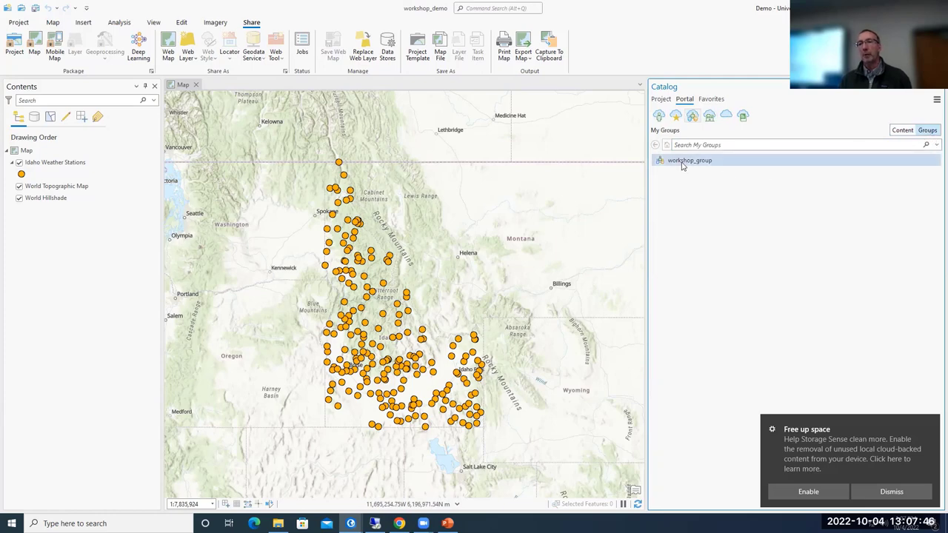
left_click(898, 130)
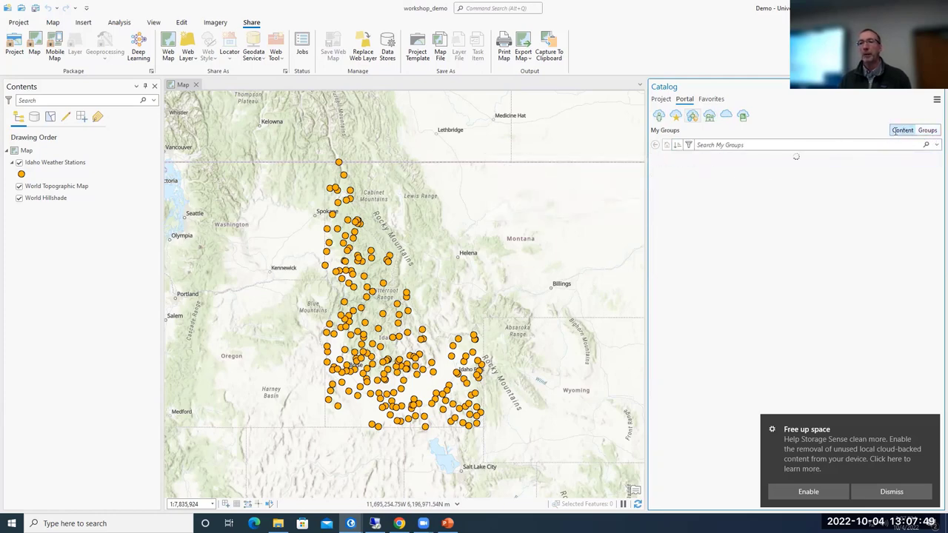
left_click(709, 118)
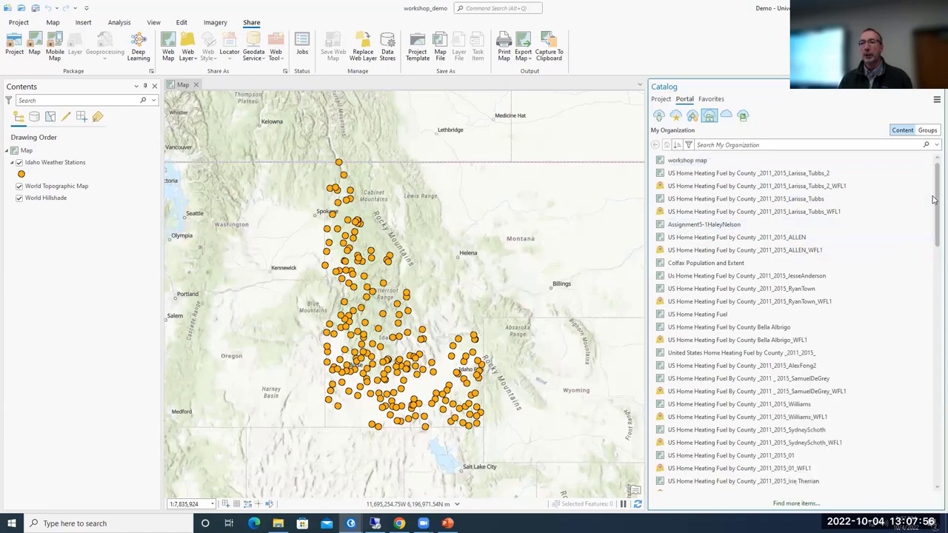
left_click_drag(933, 200, 920, 448)
left_click_drag(920, 384, 934, 186)
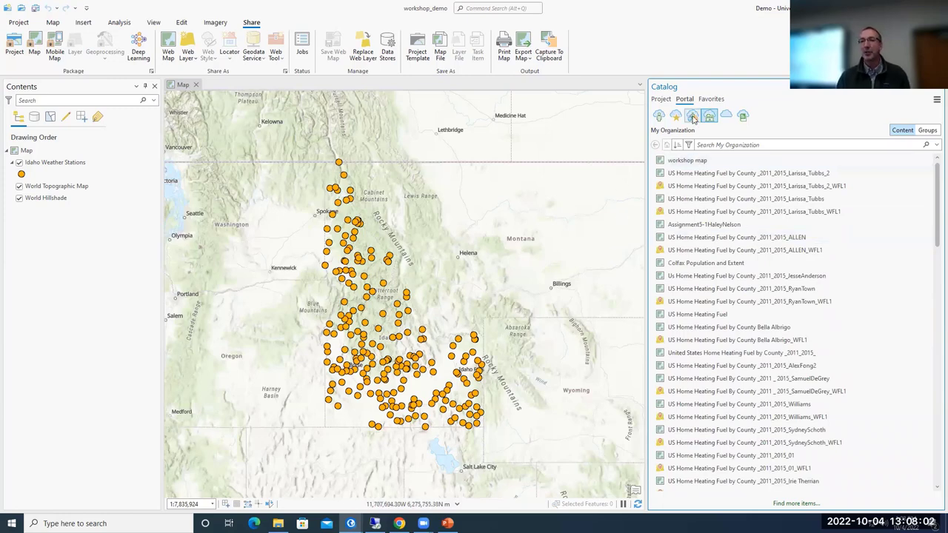
Search the My Organization and ArcGIS Online content for "taylor ranch imagery" and check the details of the 2019 natural color layer
left_click(731, 143)
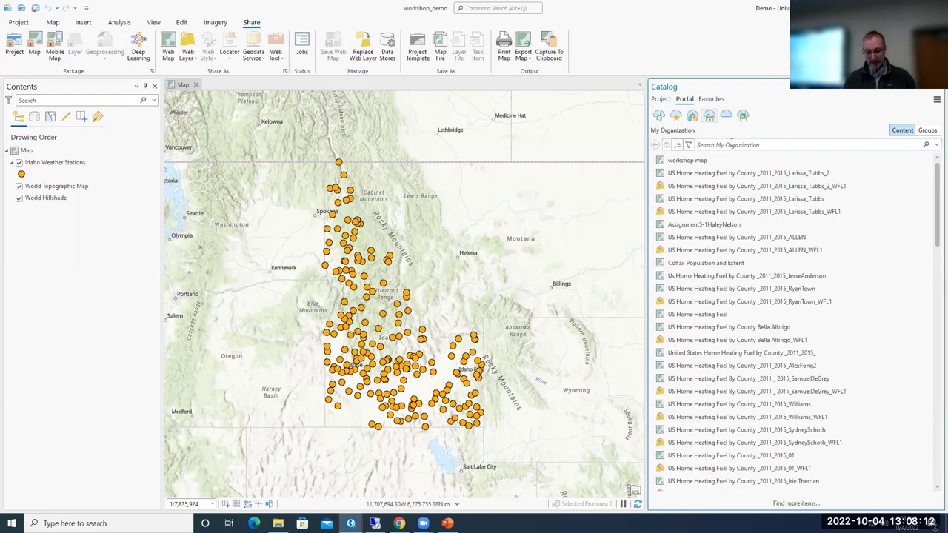
type("taylor ranch imagery")
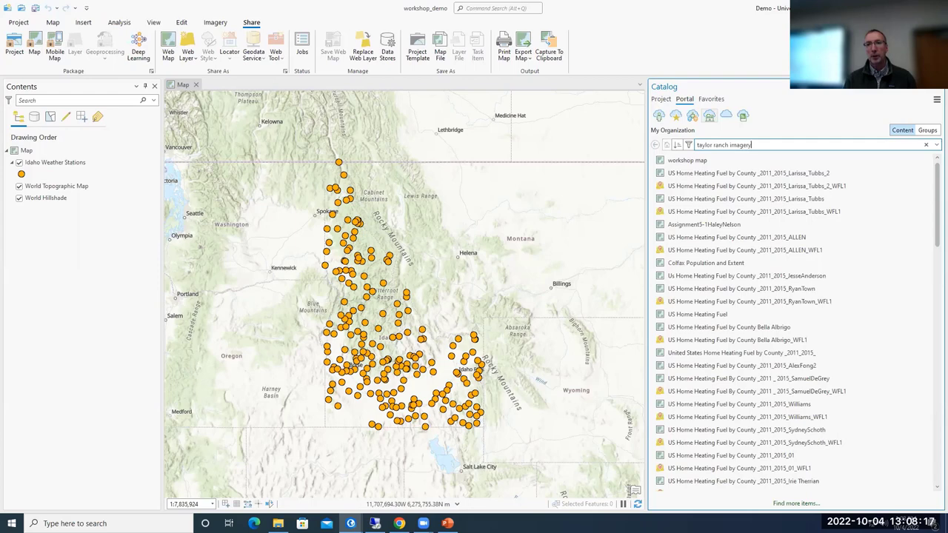
key("Return")
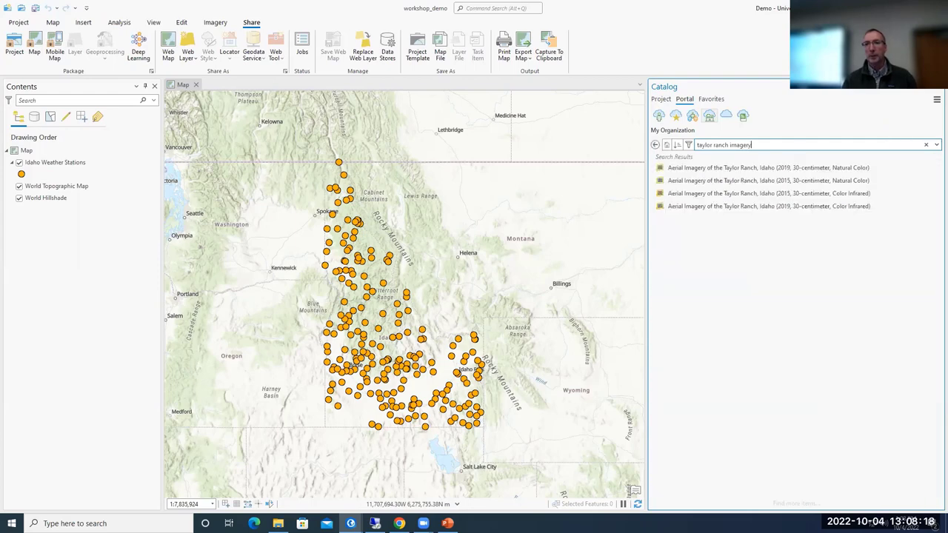
mouse_move(733, 173)
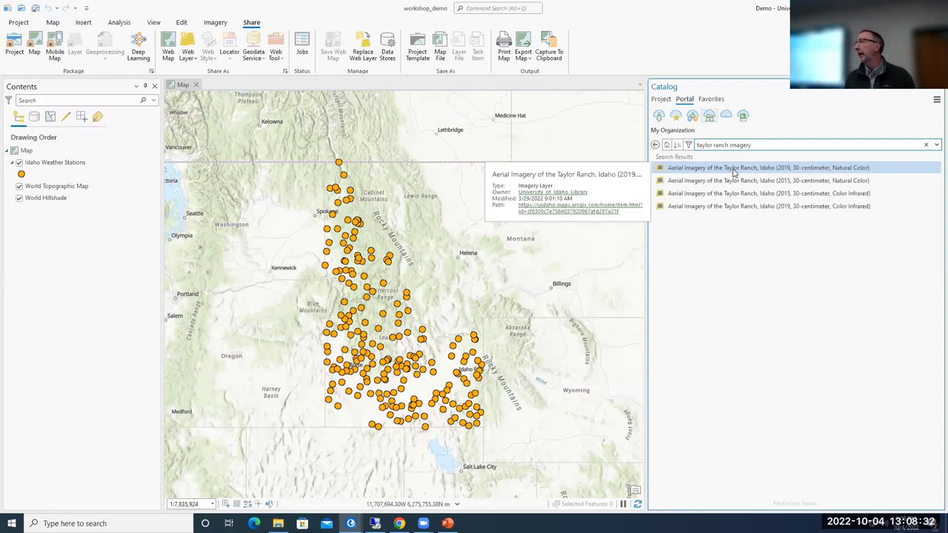
left_click(729, 119)
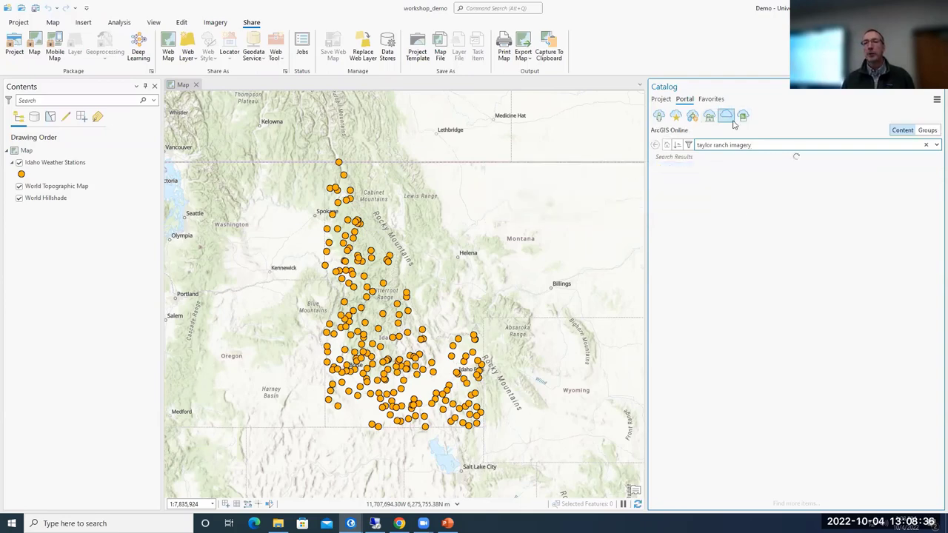
Search the Living Atlas for "usa counties" and add USA Counties (Generalized) to the current map
left_click(744, 117)
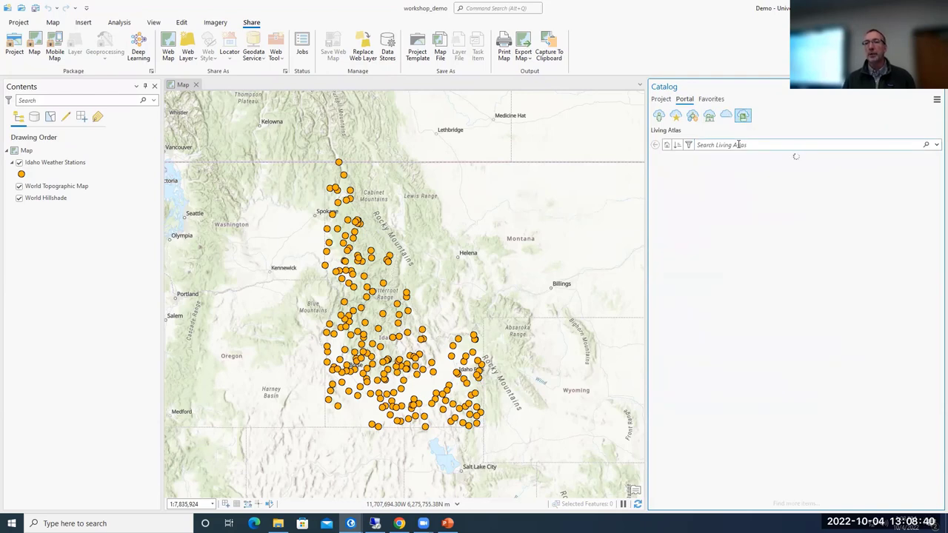
left_click(738, 144)
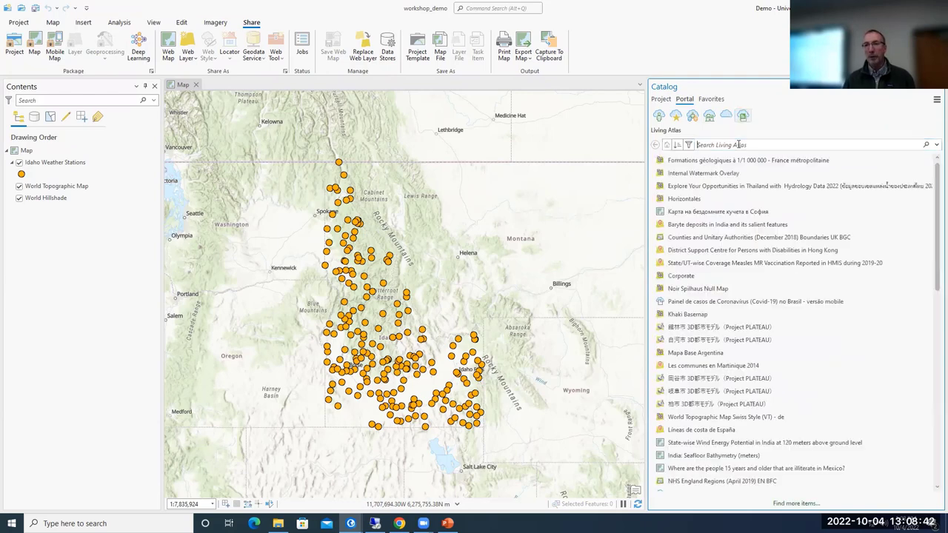
type("usa counties")
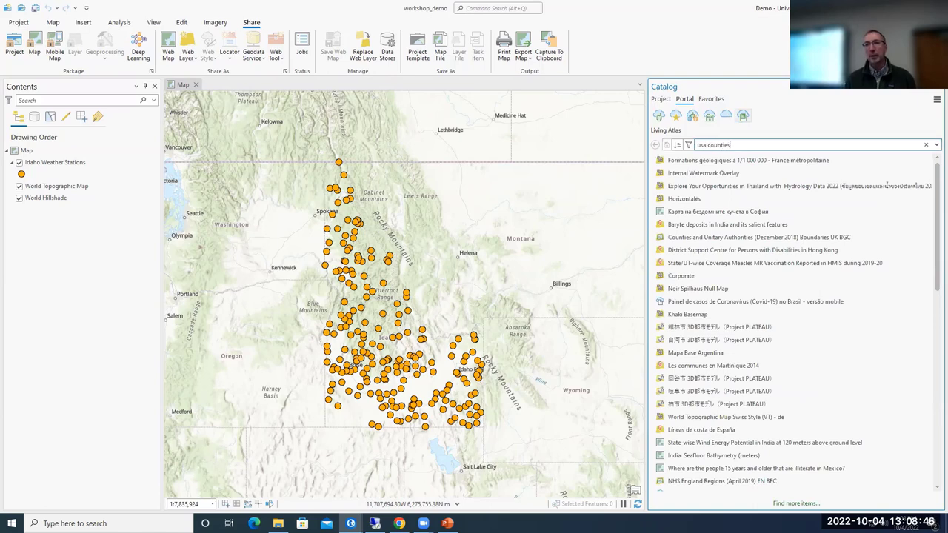
key("Return")
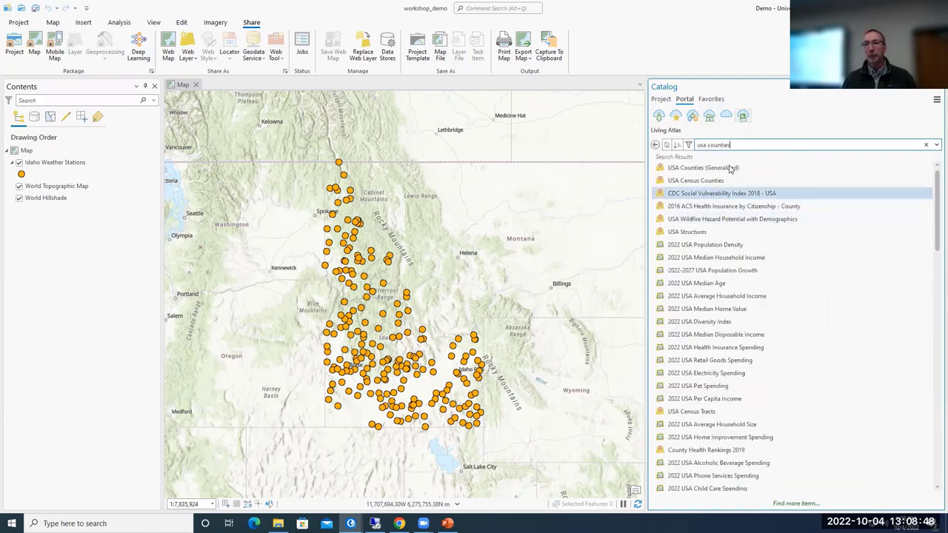
right_click(731, 169)
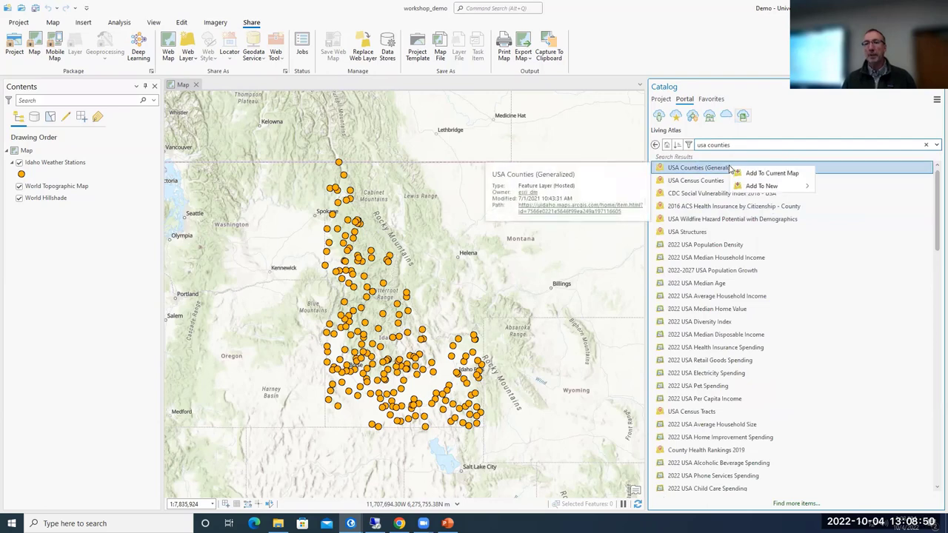
left_click(747, 175)
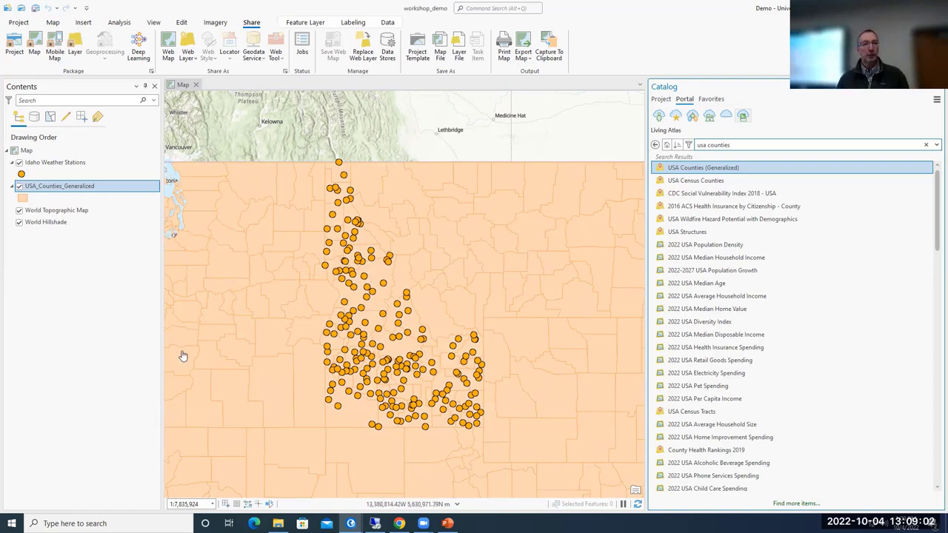
Remove the USA_Counties_Generalized layer from the map and return to the portal's My Content
left_click(94, 191)
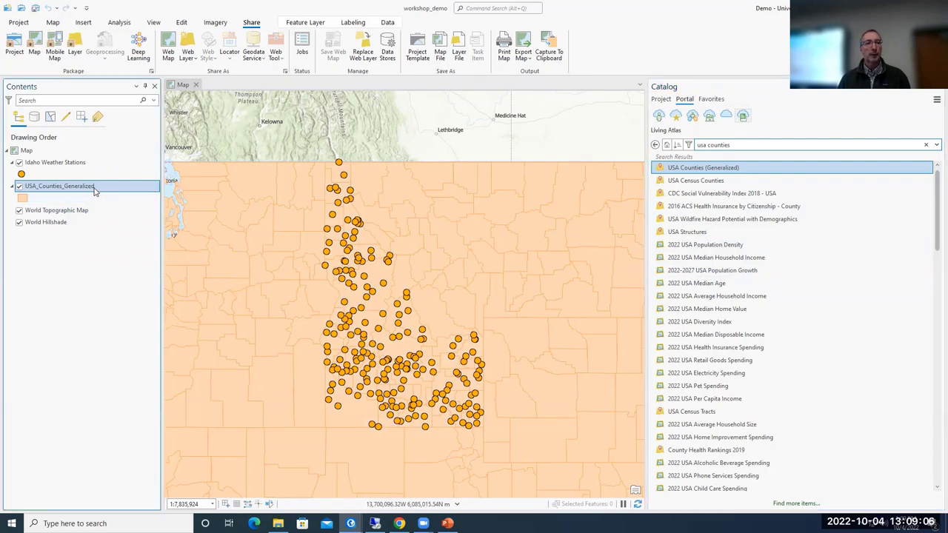
right_click(95, 191)
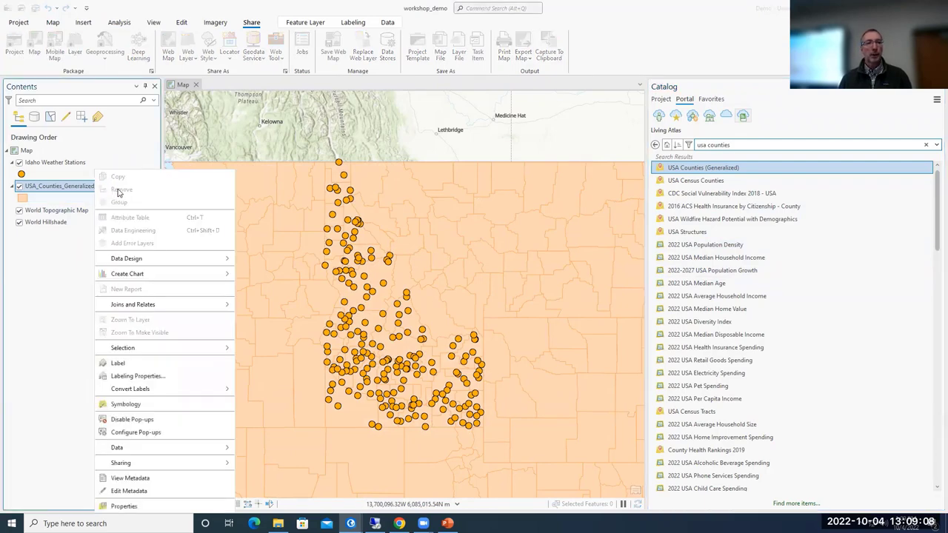
left_click(120, 190)
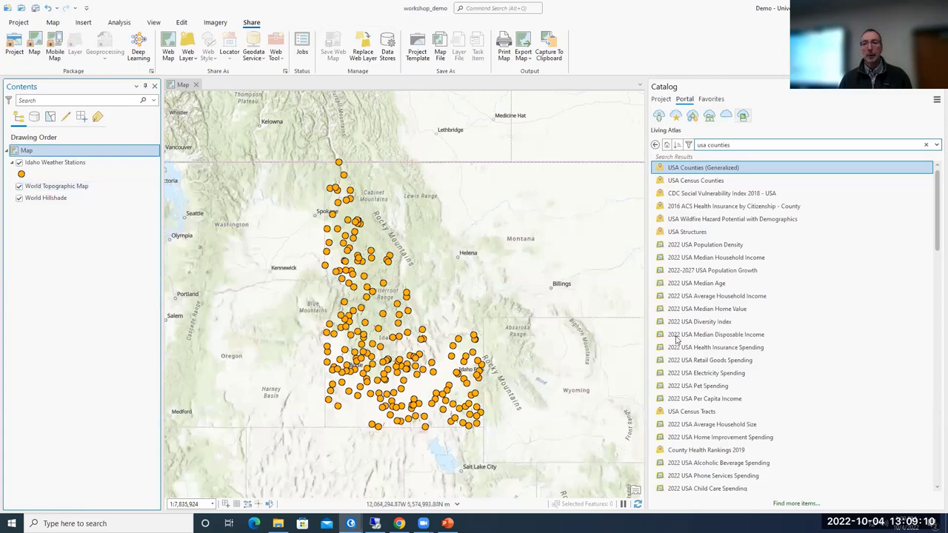
mouse_move(774, 206)
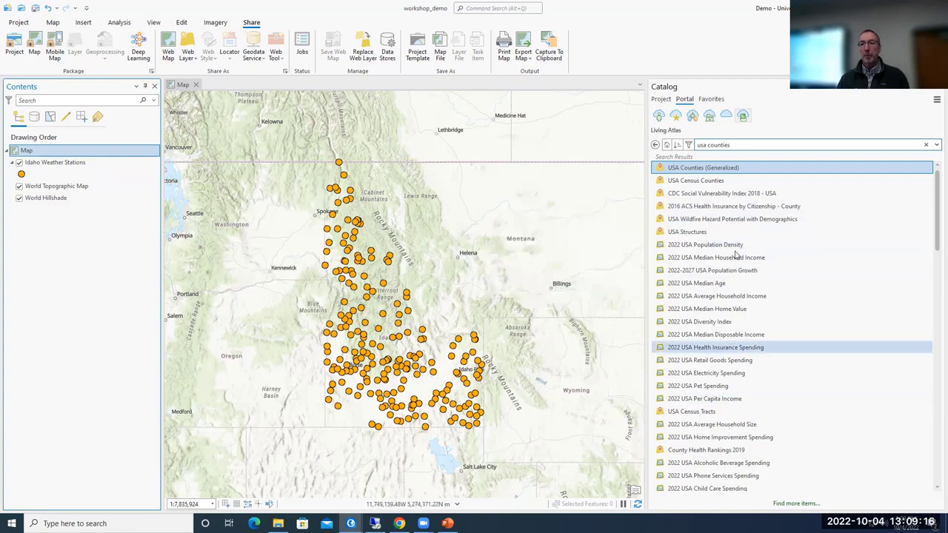
left_click(659, 116)
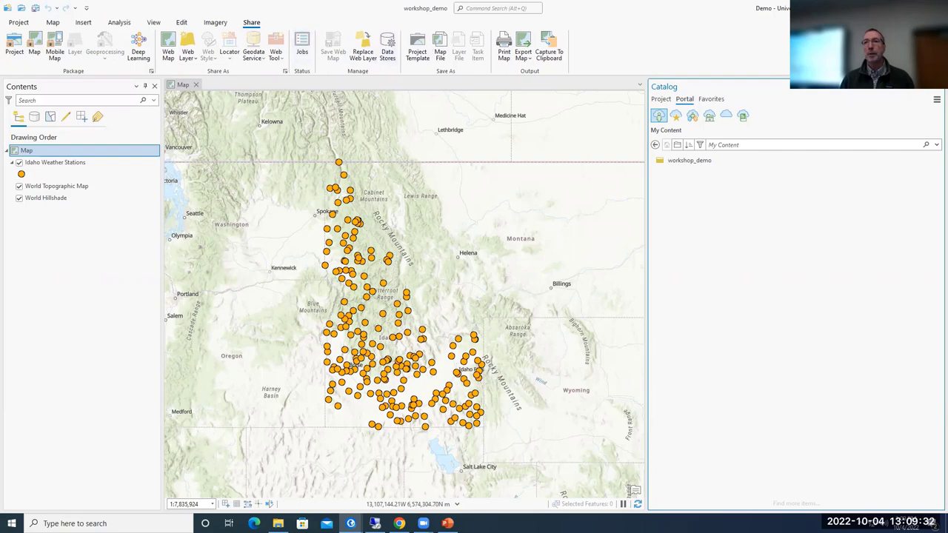
Restore the ArcGIS Pro window to a smaller size and start sharing the map as a web map named "workshop arcgis pro map"
key("super+Down")
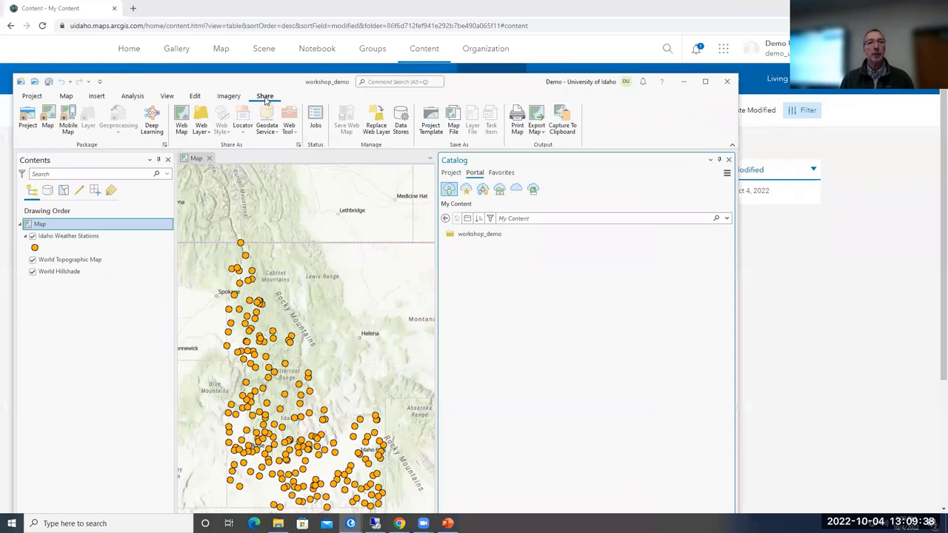
left_click_drag(299, 84, 302, 53)
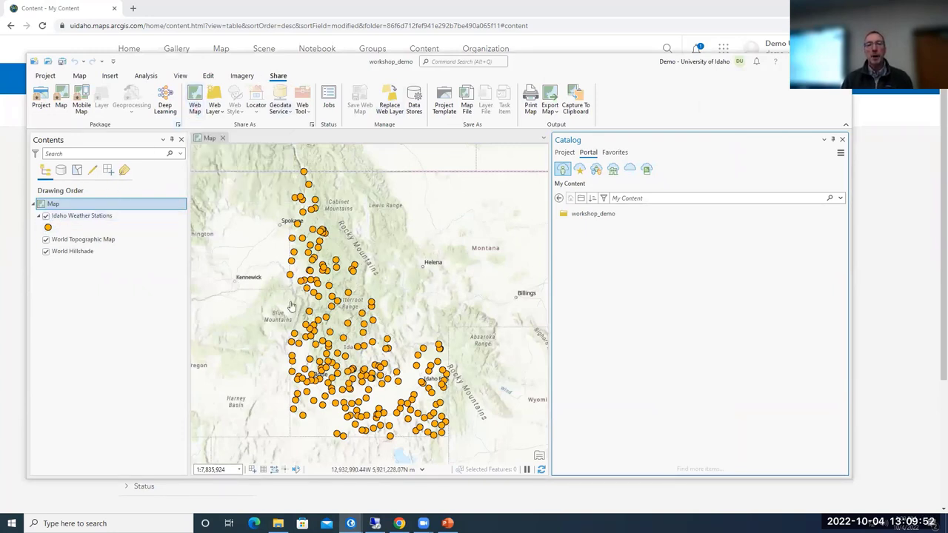
left_click(196, 96)
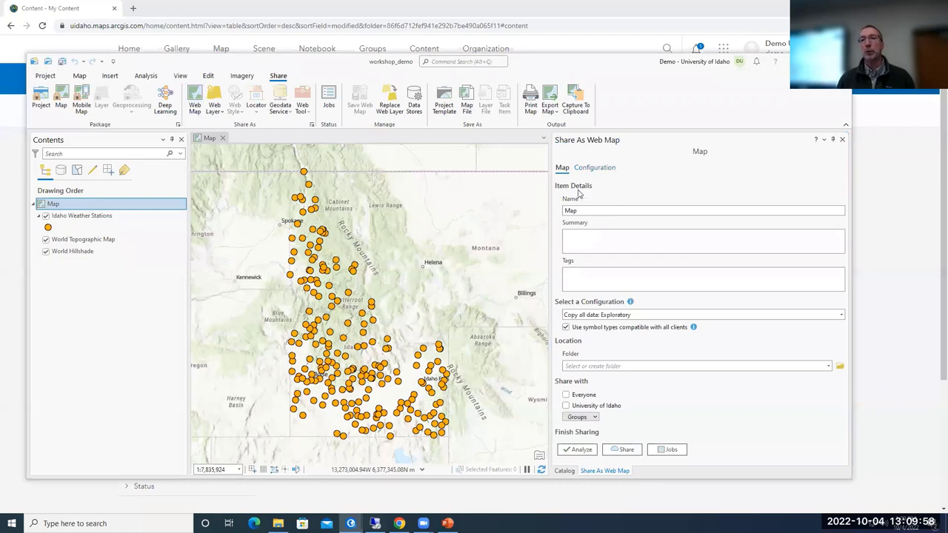
left_click(592, 210)
double_click(570, 210)
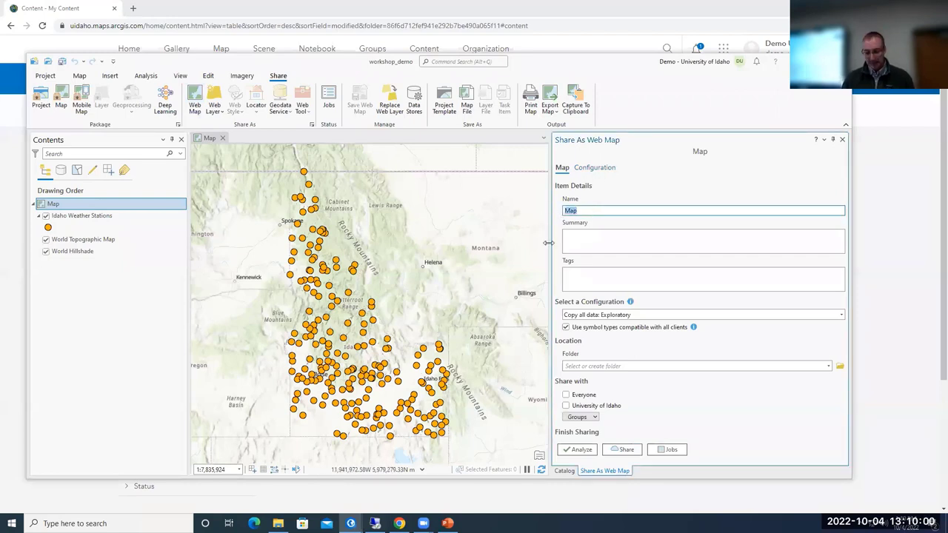
type("work")
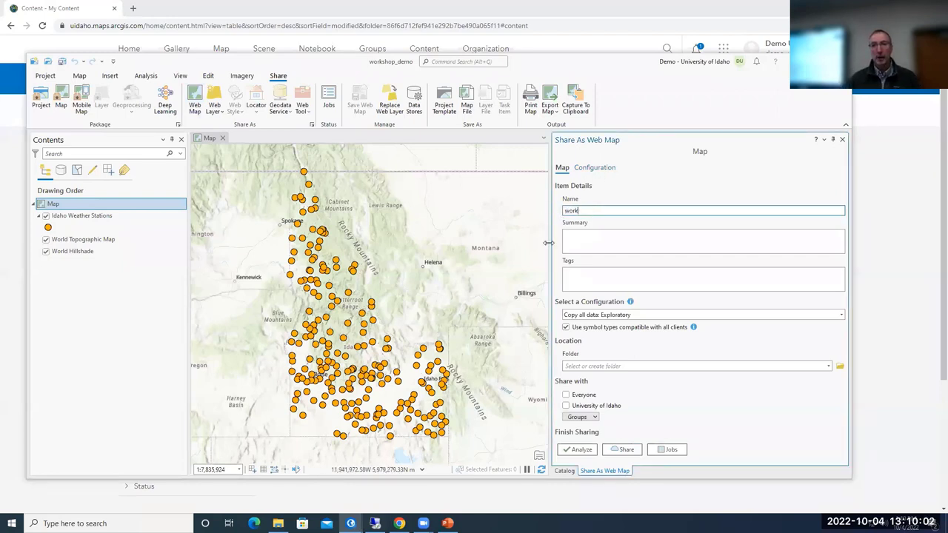
type("shop arcgis pro map")
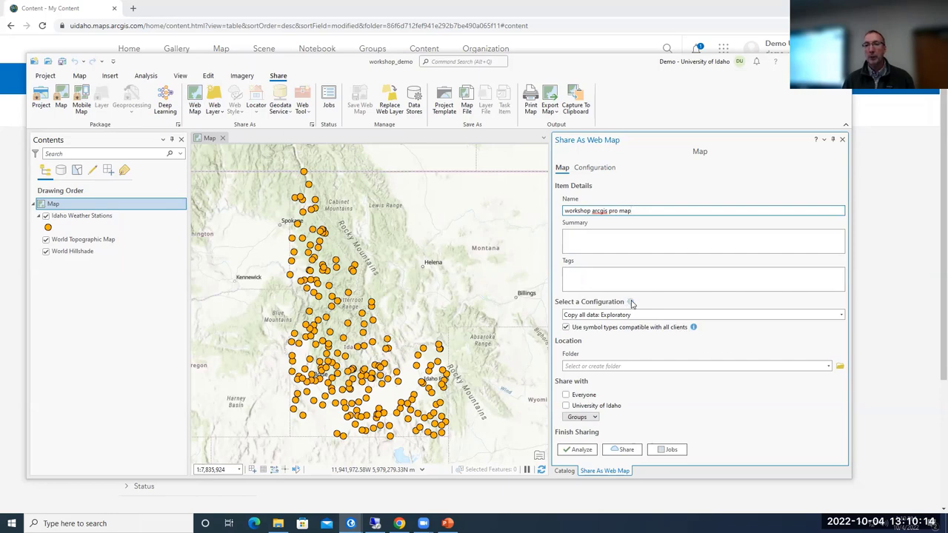
Set the web map's portal folder to workshop_demo and share it
mouse_move(630, 303)
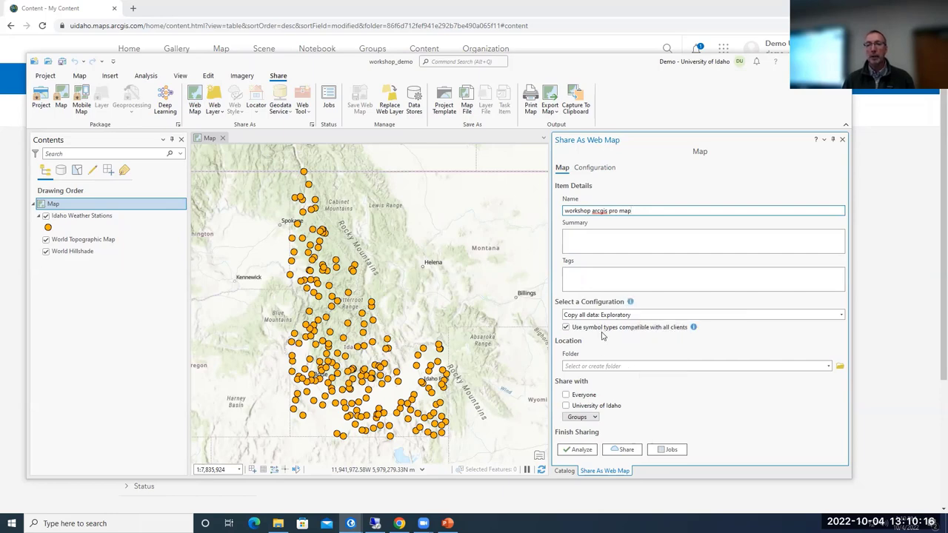
left_click(827, 366)
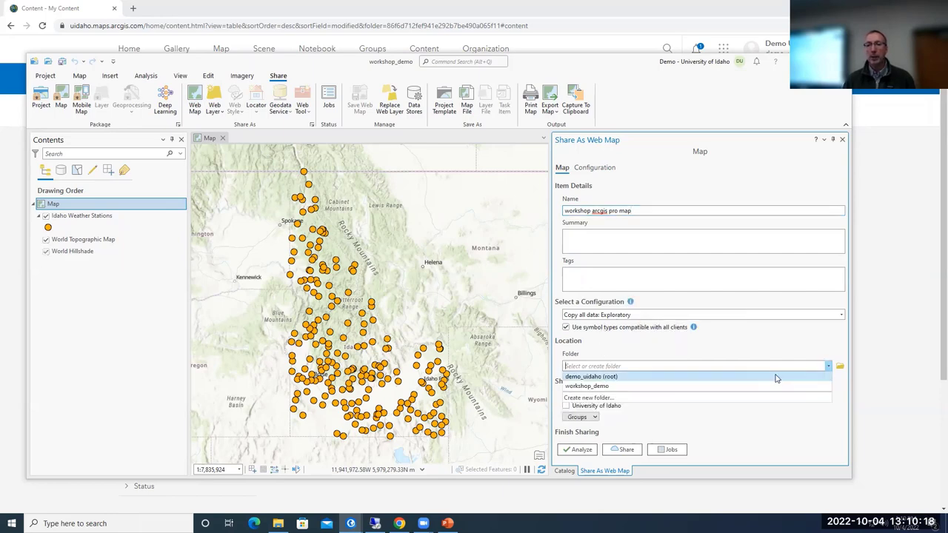
left_click(716, 387)
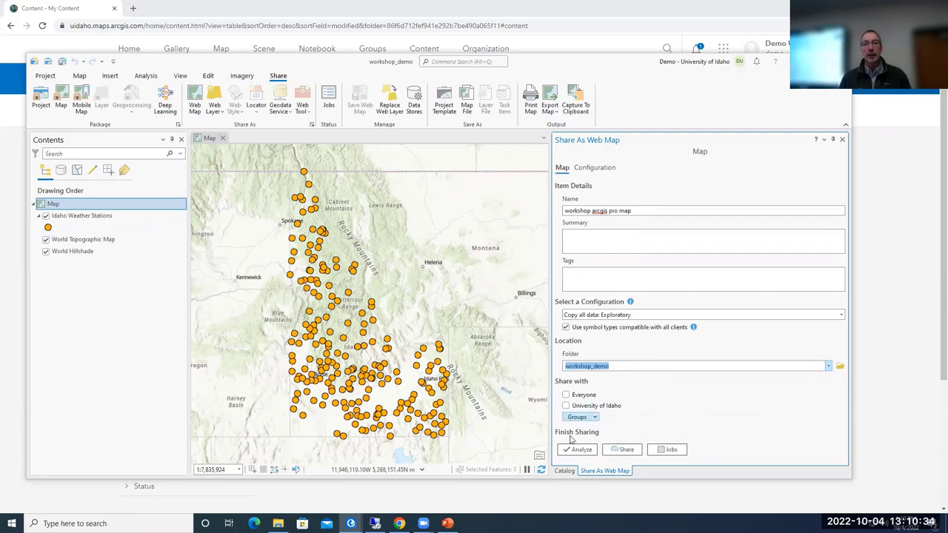
left_click(621, 449)
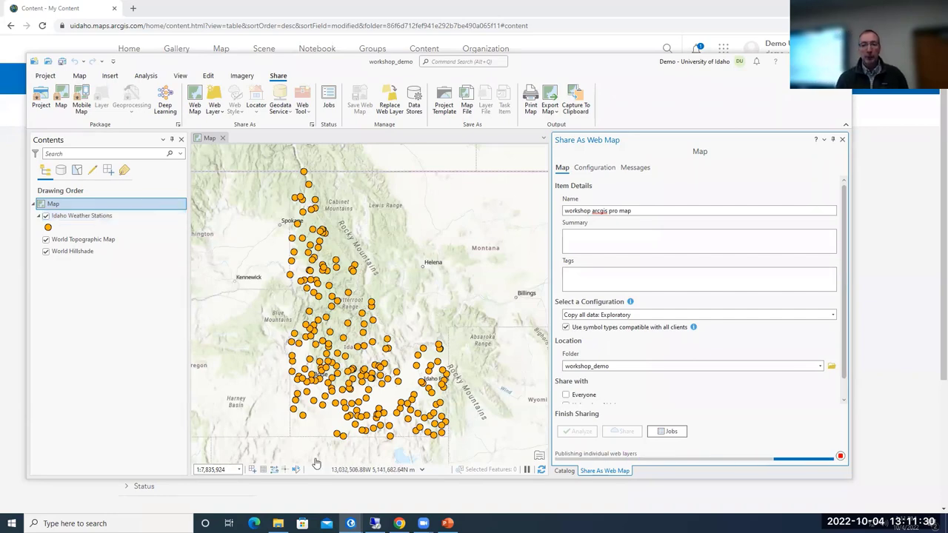
Switch to ArcGIS Online and refresh the workshop_demo folder until the shared web map is listed, checking the publishing status in ArcGIS Pro
left_click(399, 523)
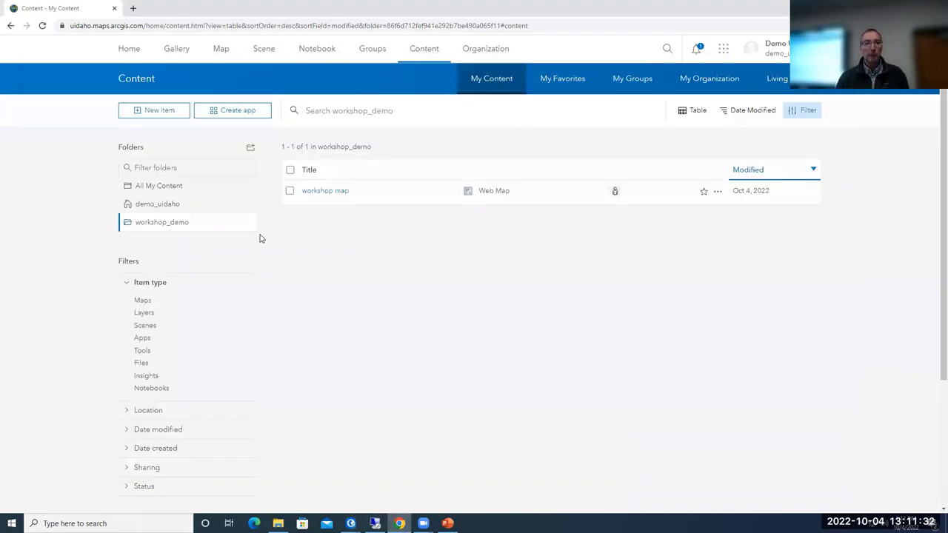
left_click(165, 204)
left_click(170, 225)
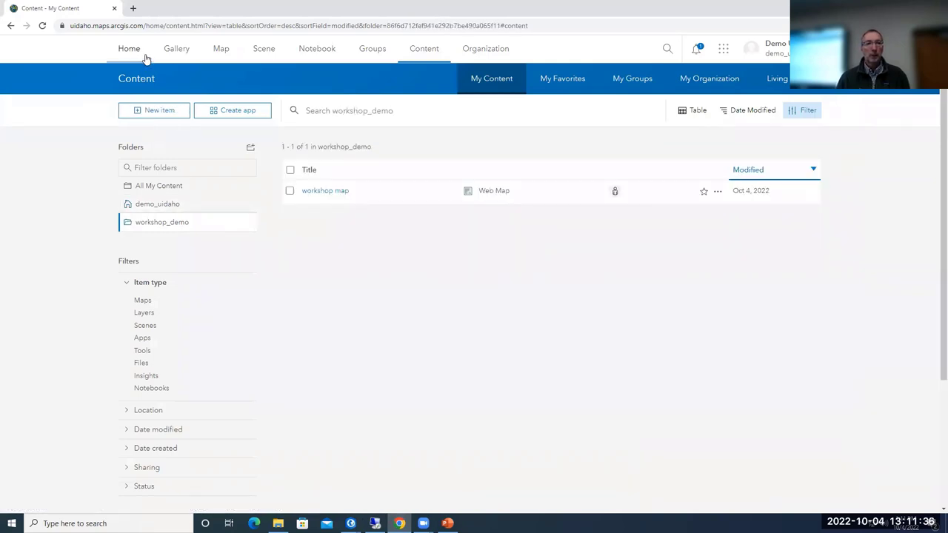
left_click(42, 27)
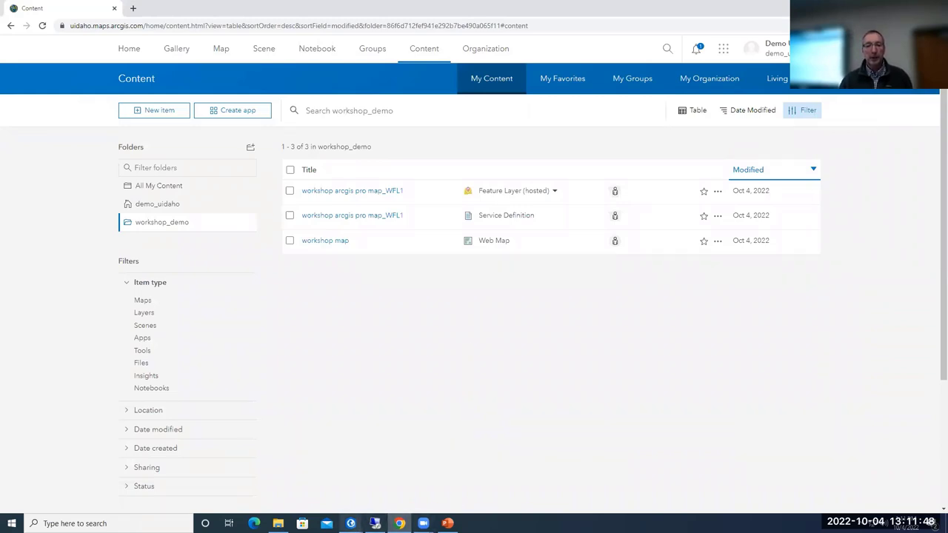
mouse_move(350, 523)
left_click(400, 462)
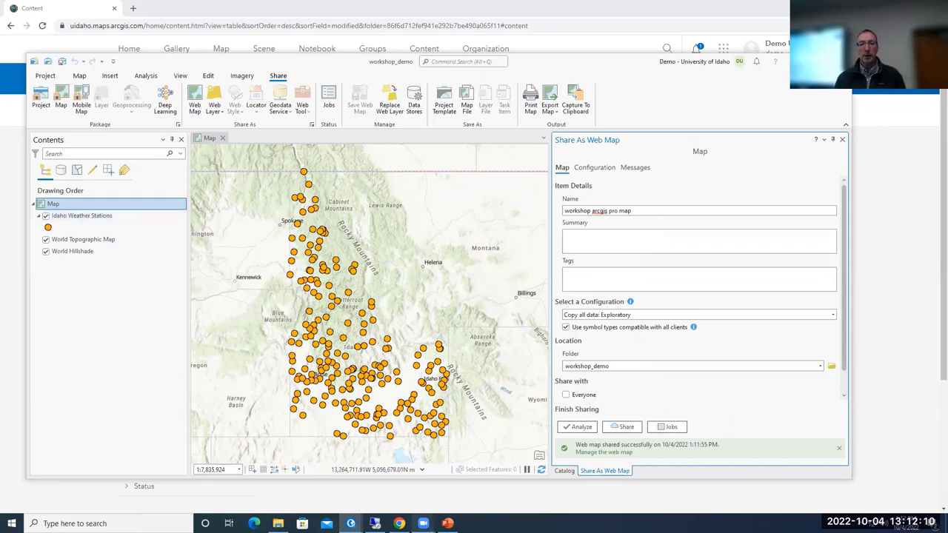
left_click(399, 523)
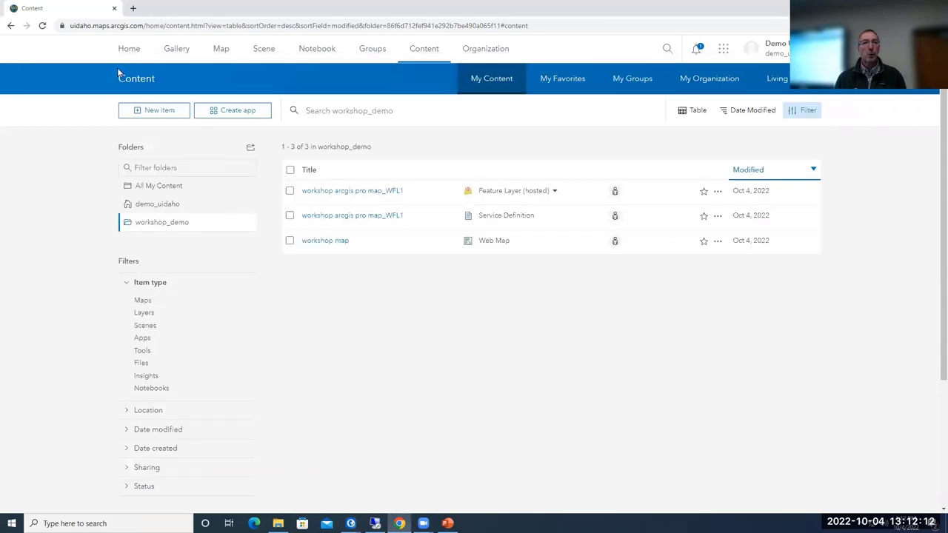
left_click(43, 26)
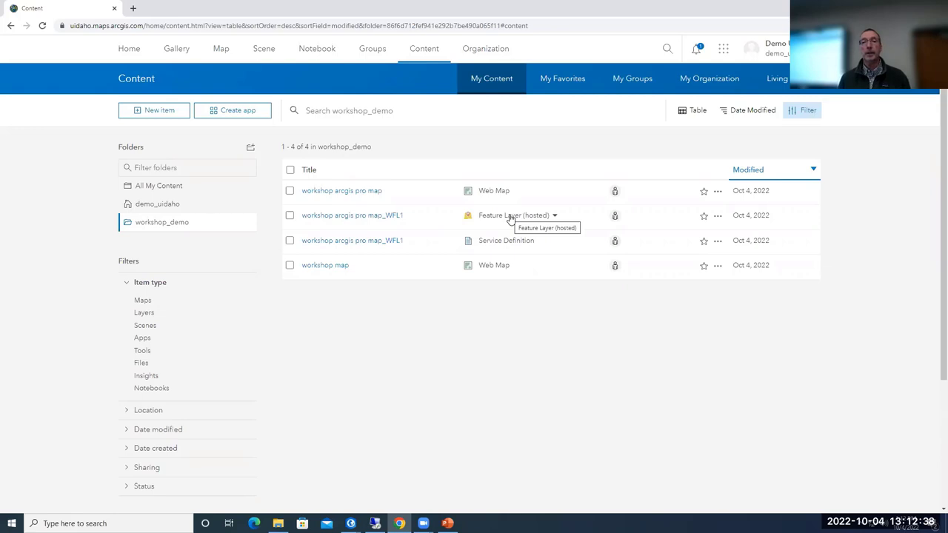
Open the "workshop arcgis pro map" item in Map Viewer and inspect the Idaho weather stations on the map
left_click(344, 192)
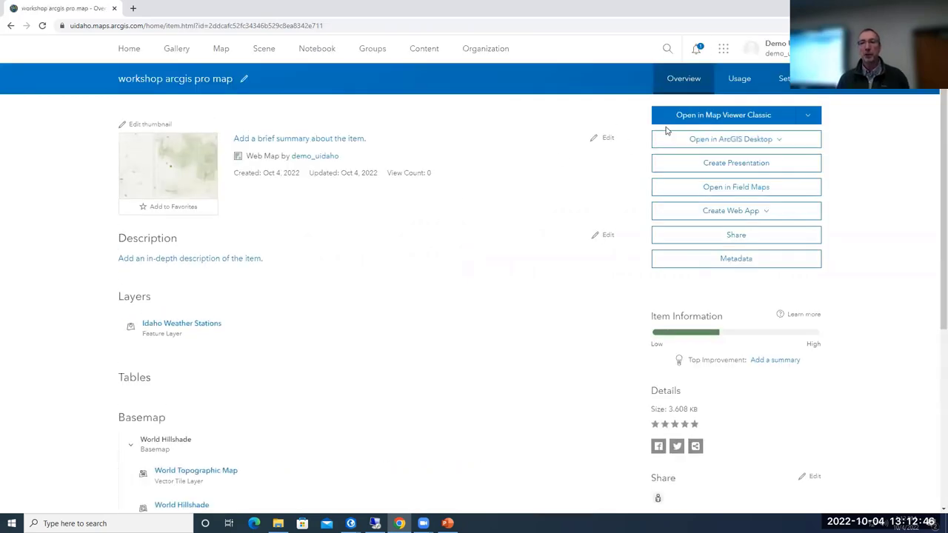
left_click(808, 115)
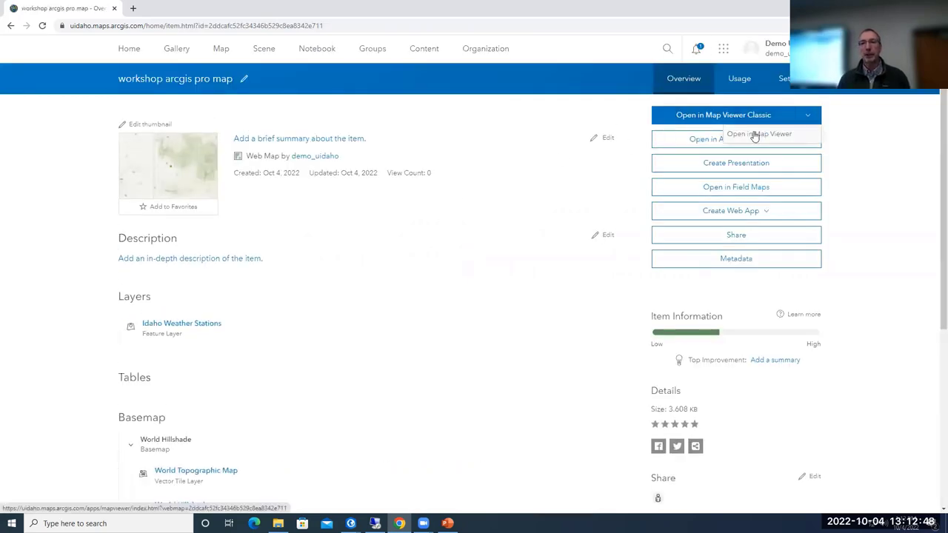
left_click(754, 135)
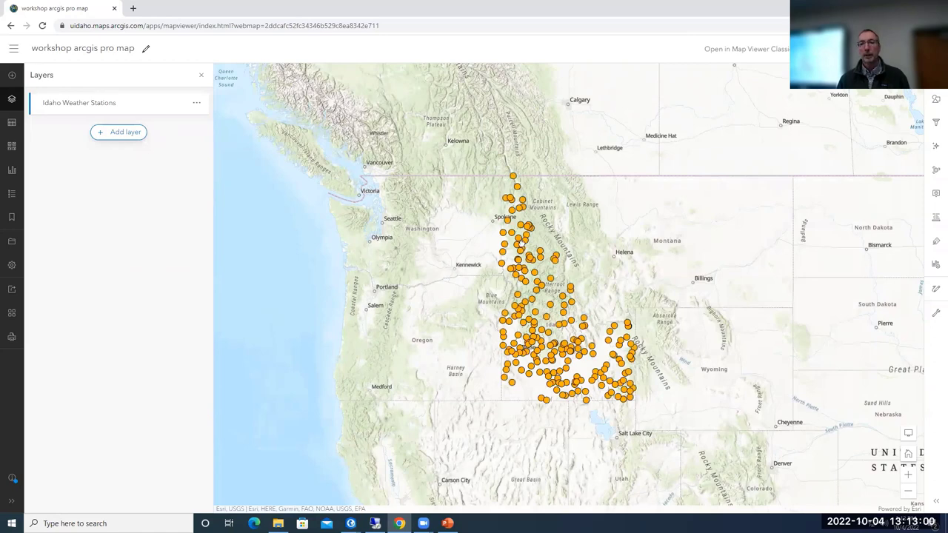
scroll(522, 247, "up", 2)
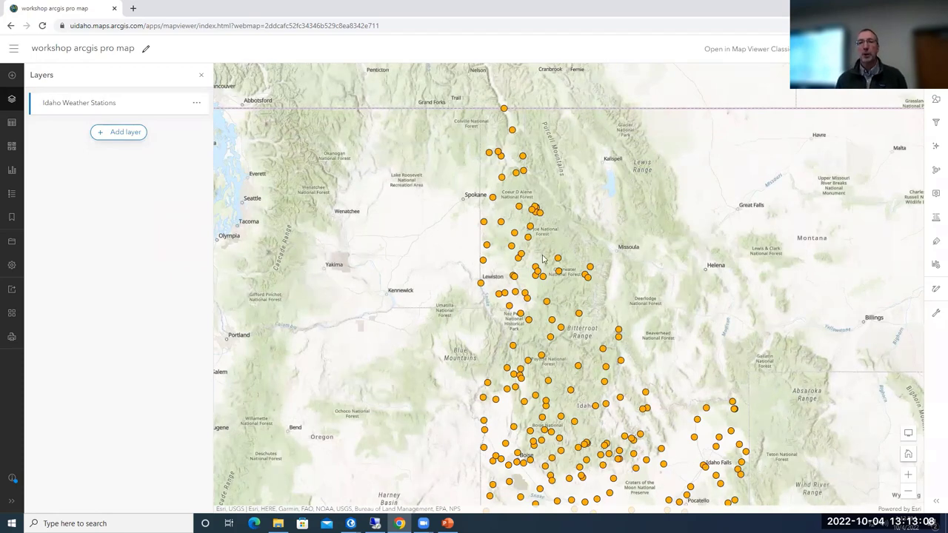
scroll(548, 258, "down", 2)
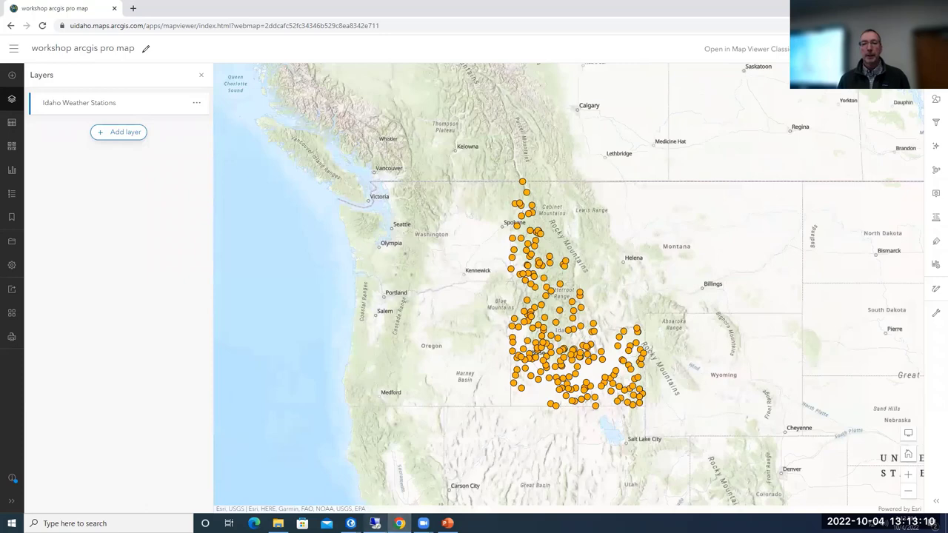
Switch to ArcGIS Pro and check the portal's workshop_demo folder for the hosted feature layer workshop arcgis pro map_WFL1
mouse_move(351, 523)
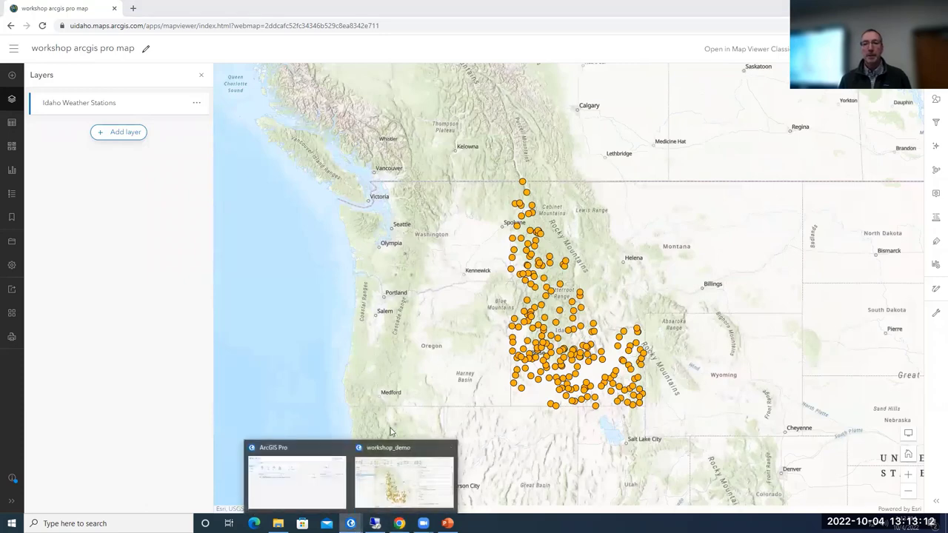
left_click(403, 471)
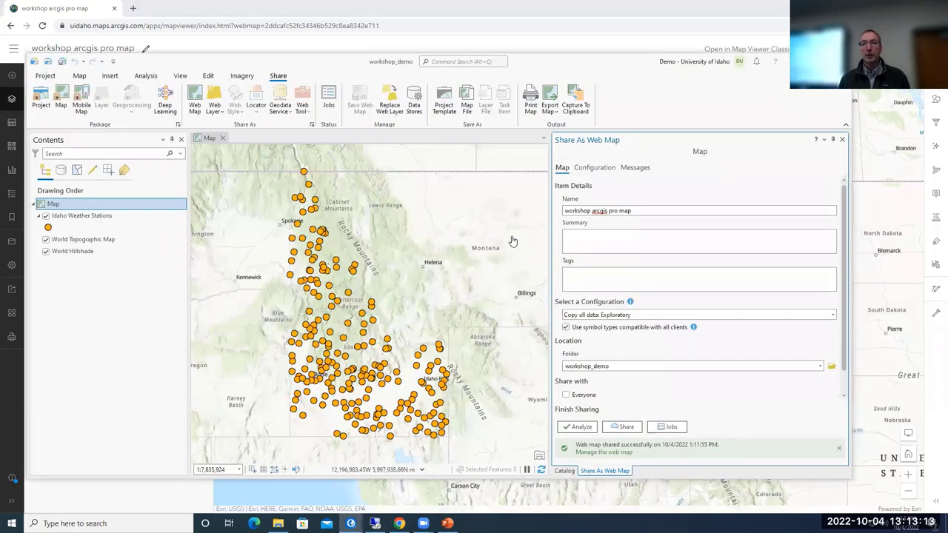
left_click(564, 470)
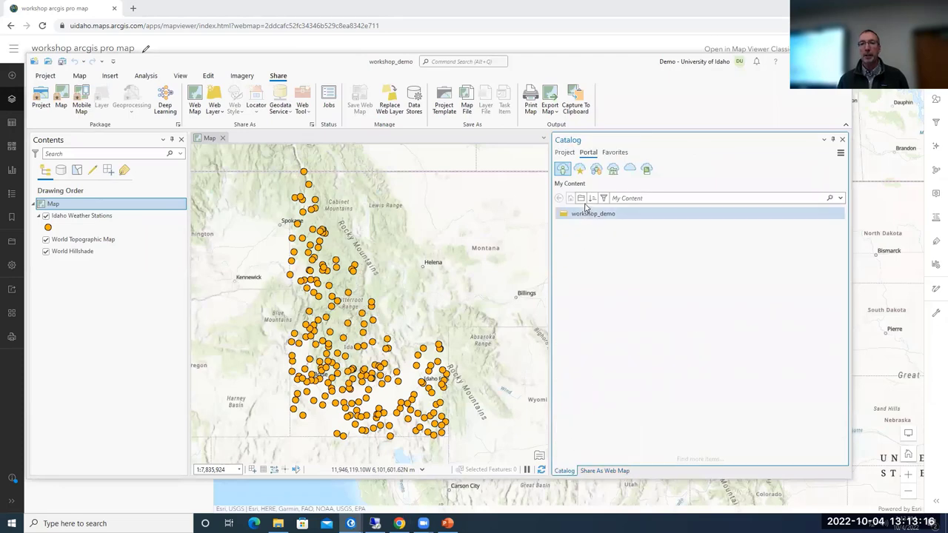
left_click(585, 215)
double_click(594, 215)
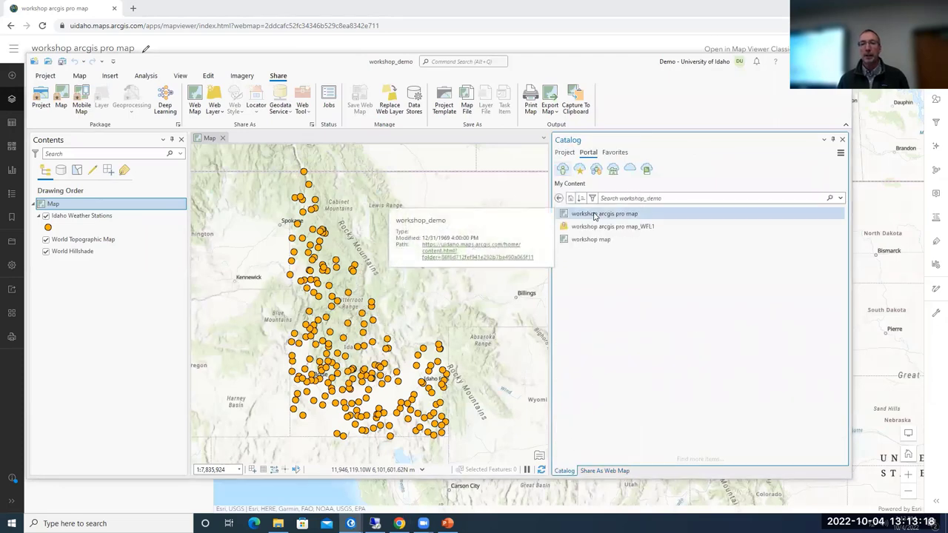
left_click(611, 227)
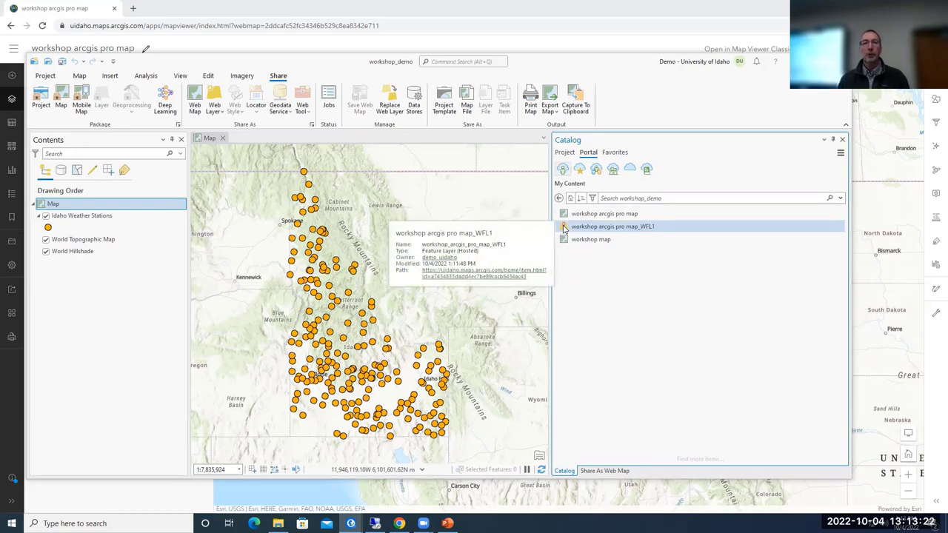
Turn off the Idaho Weather Stations layer in the map and check the details of the hosted workshop arcgis pro map_WFL1 layer
left_click(46, 215)
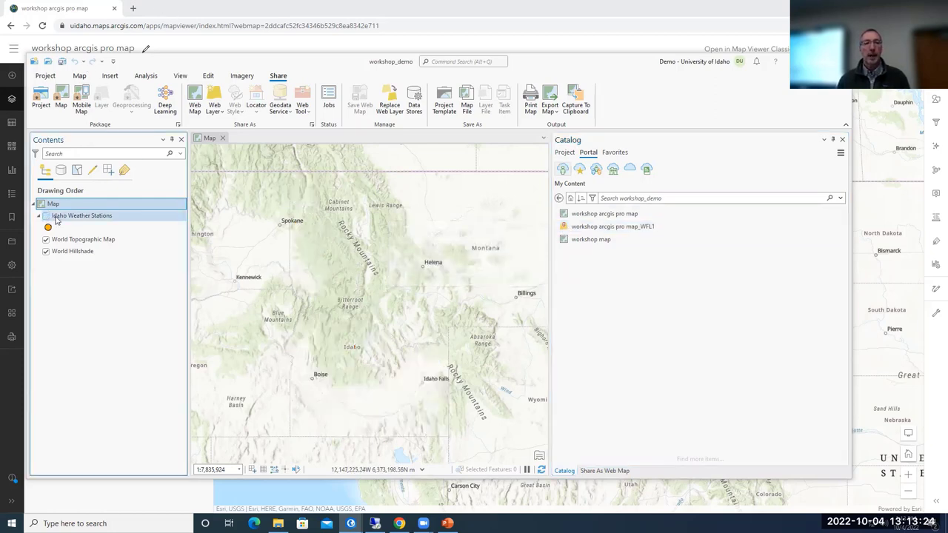
left_click(612, 227)
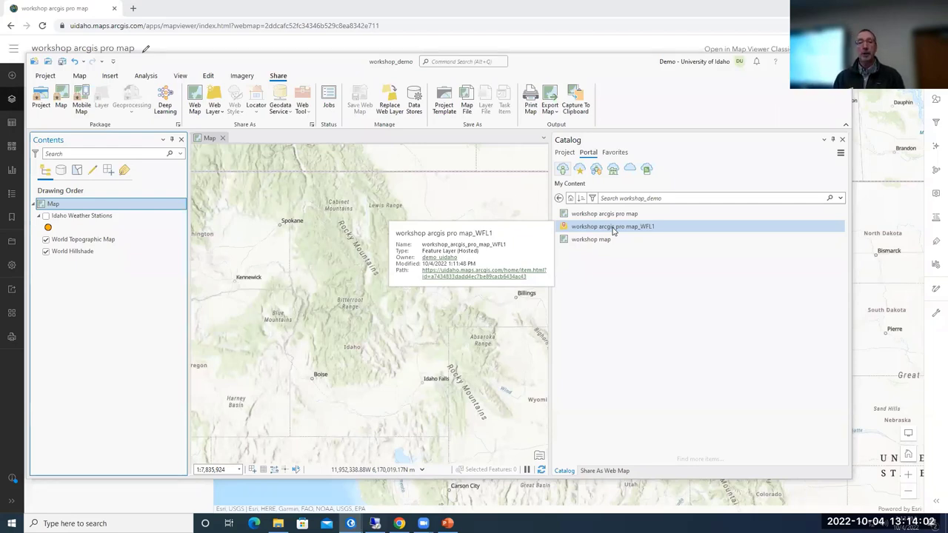
left_click(596, 285)
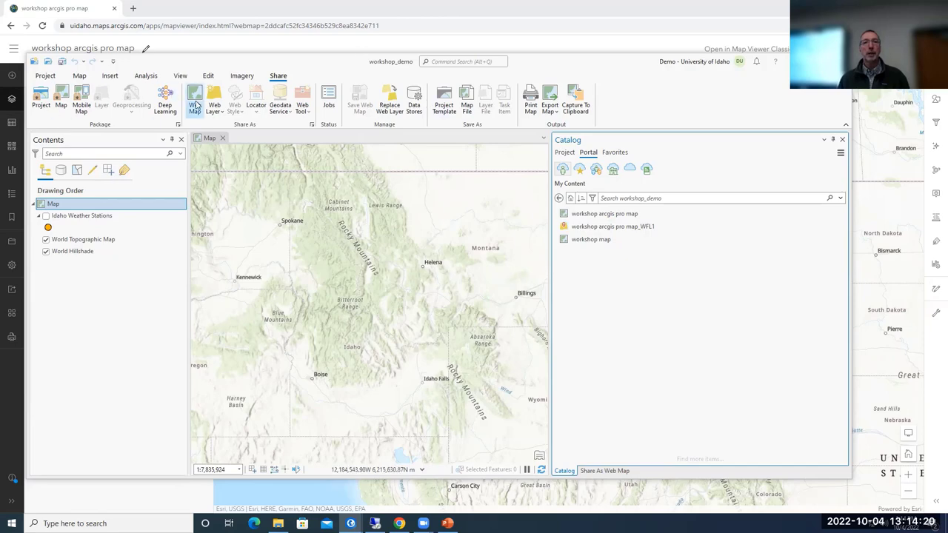
left_click(78, 76)
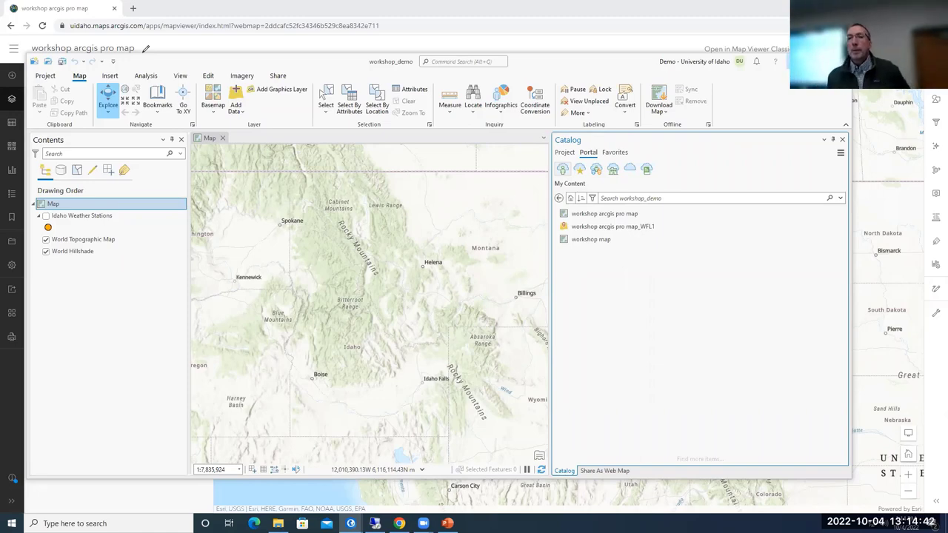
Switch to ArcGIS Online, go to the My Groups page, and sign out of the demo account
key("alt+Tab")
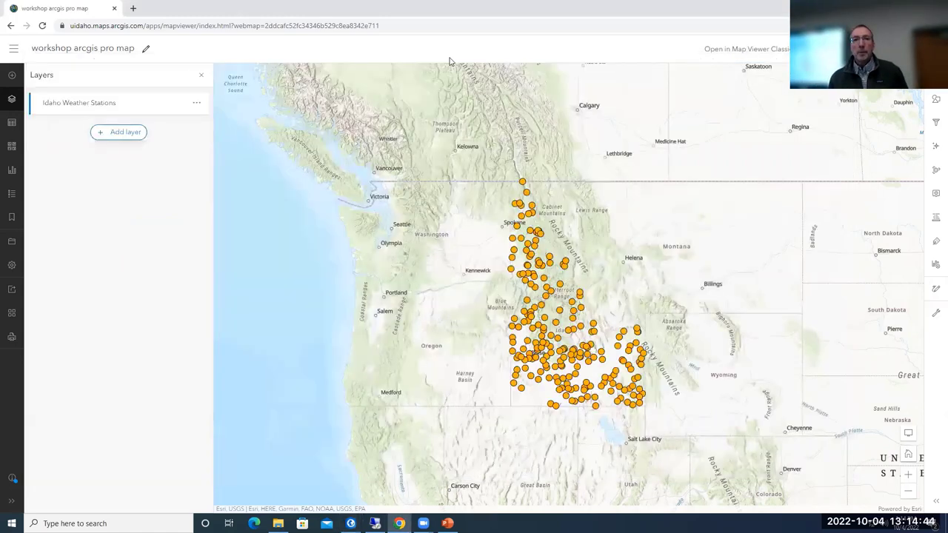
left_click(13, 48)
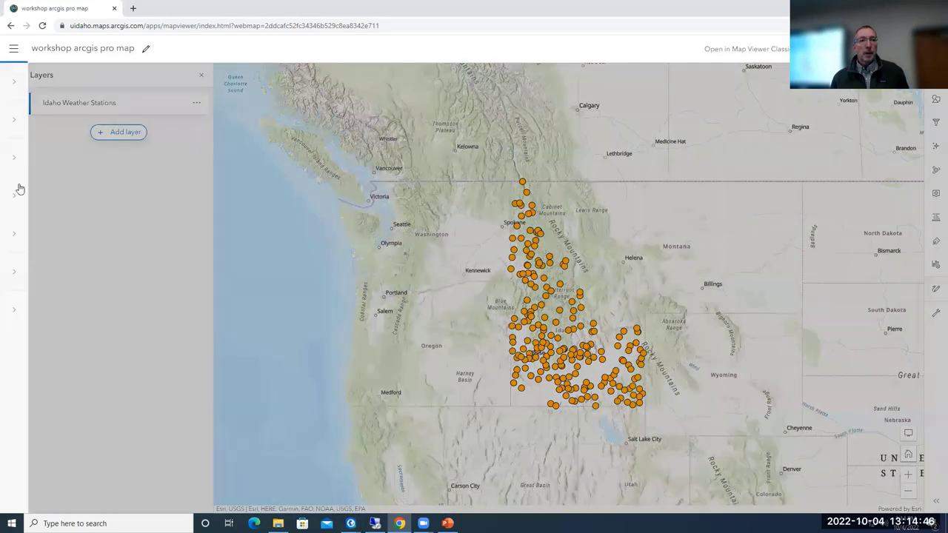
left_click(101, 233)
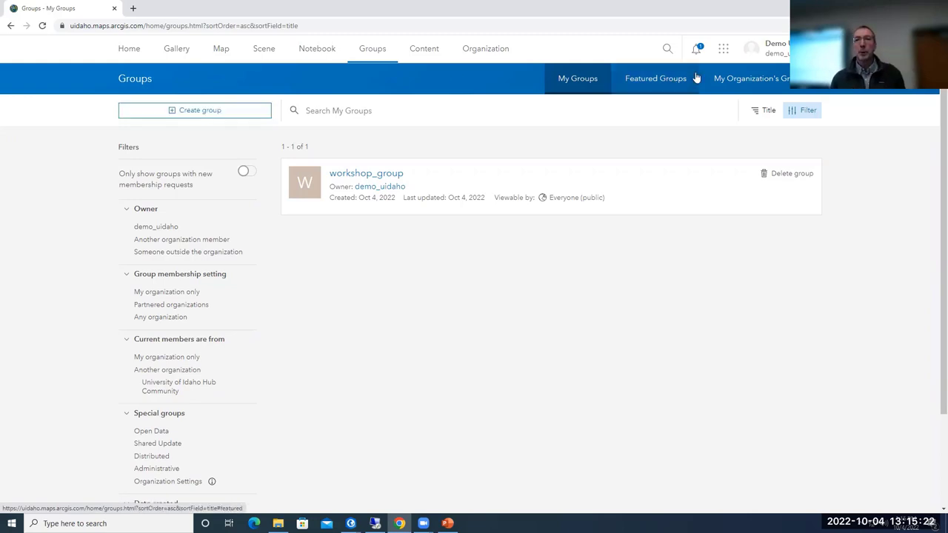
left_click(783, 53)
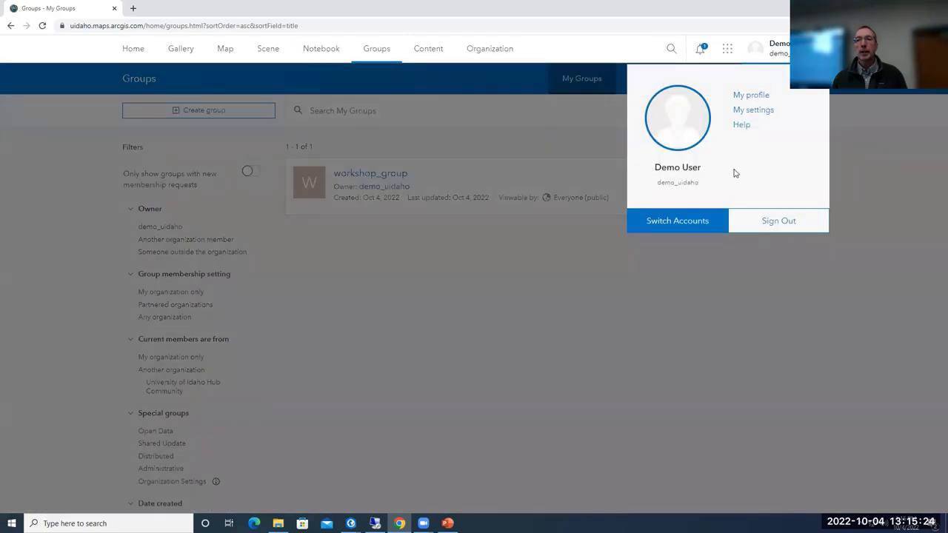
left_click(760, 222)
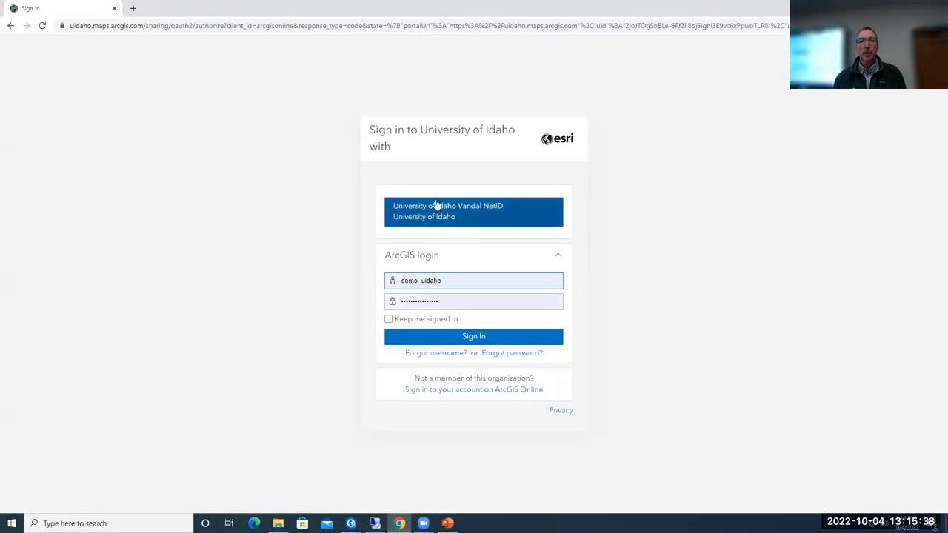
Sign back in to the University of Idaho portal with the saved ArcGIS login and switch to the PowerPoint presentation
left_click(556, 256)
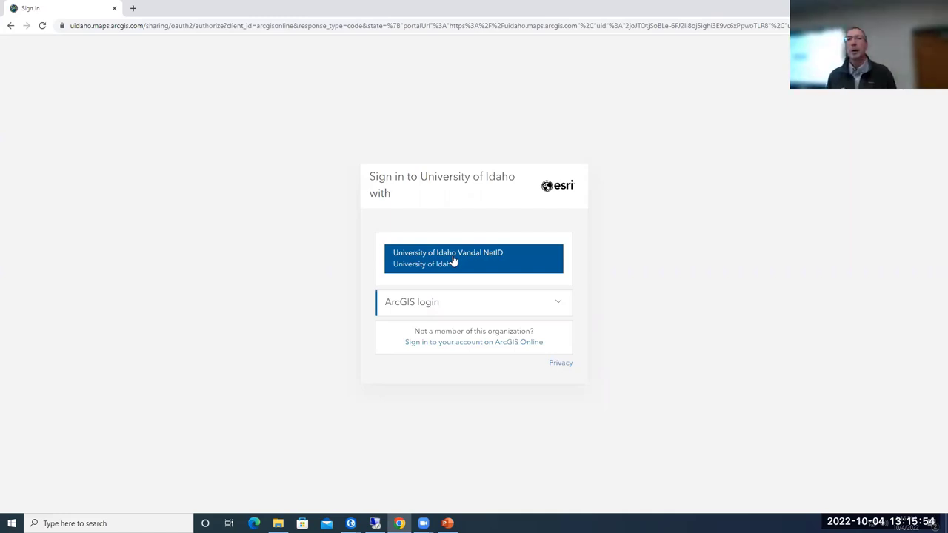
left_click(476, 305)
left_click(476, 337)
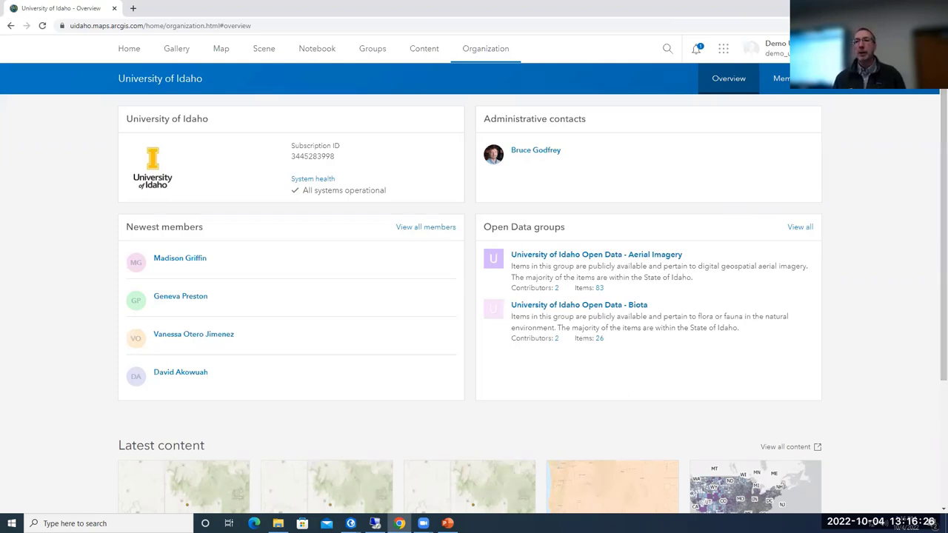
key("alt+Tab")
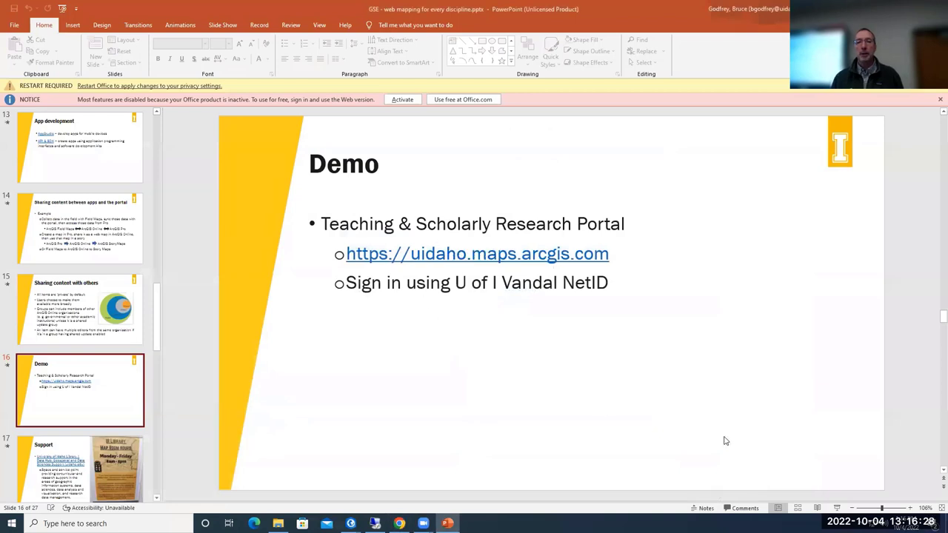